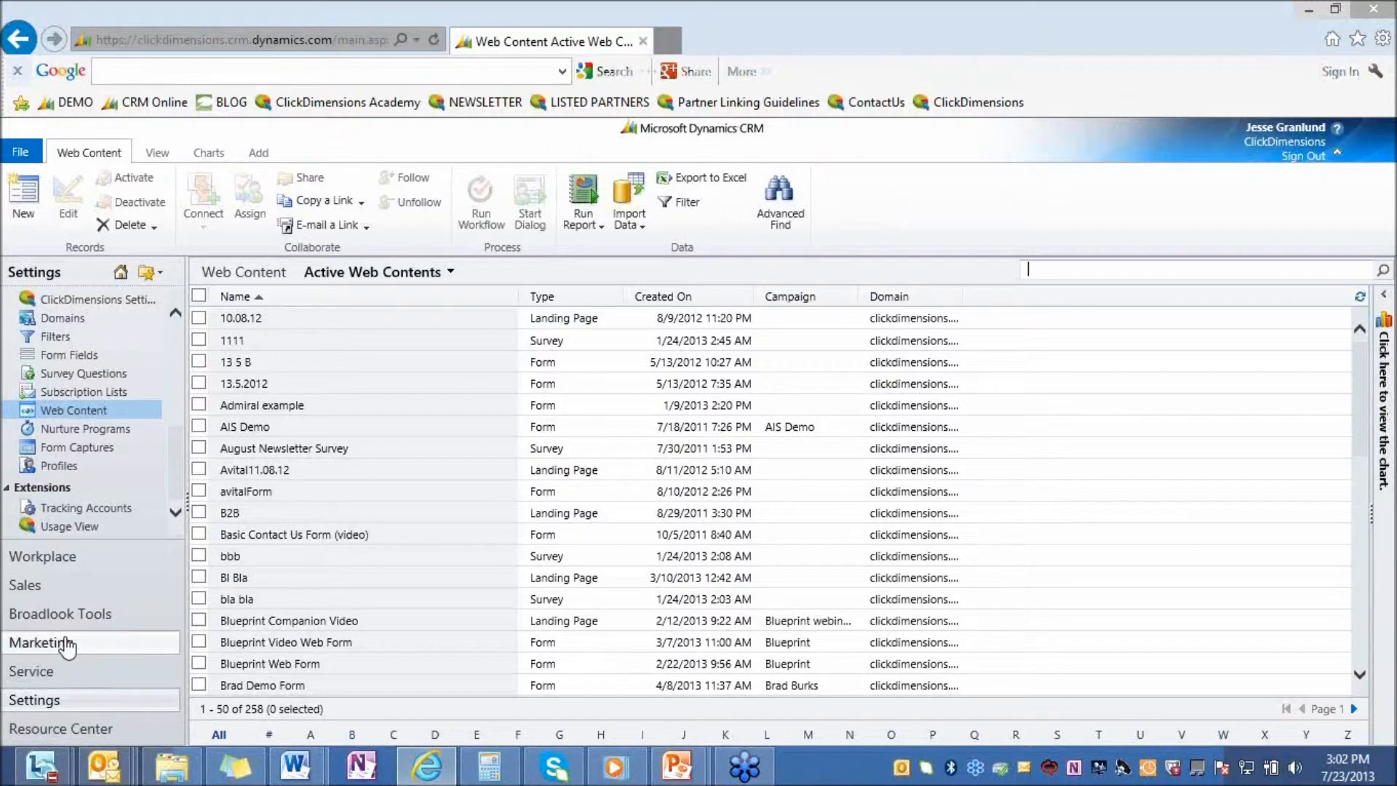
Search the Web Content records in the Settings area for "roi"
left_click(84, 647)
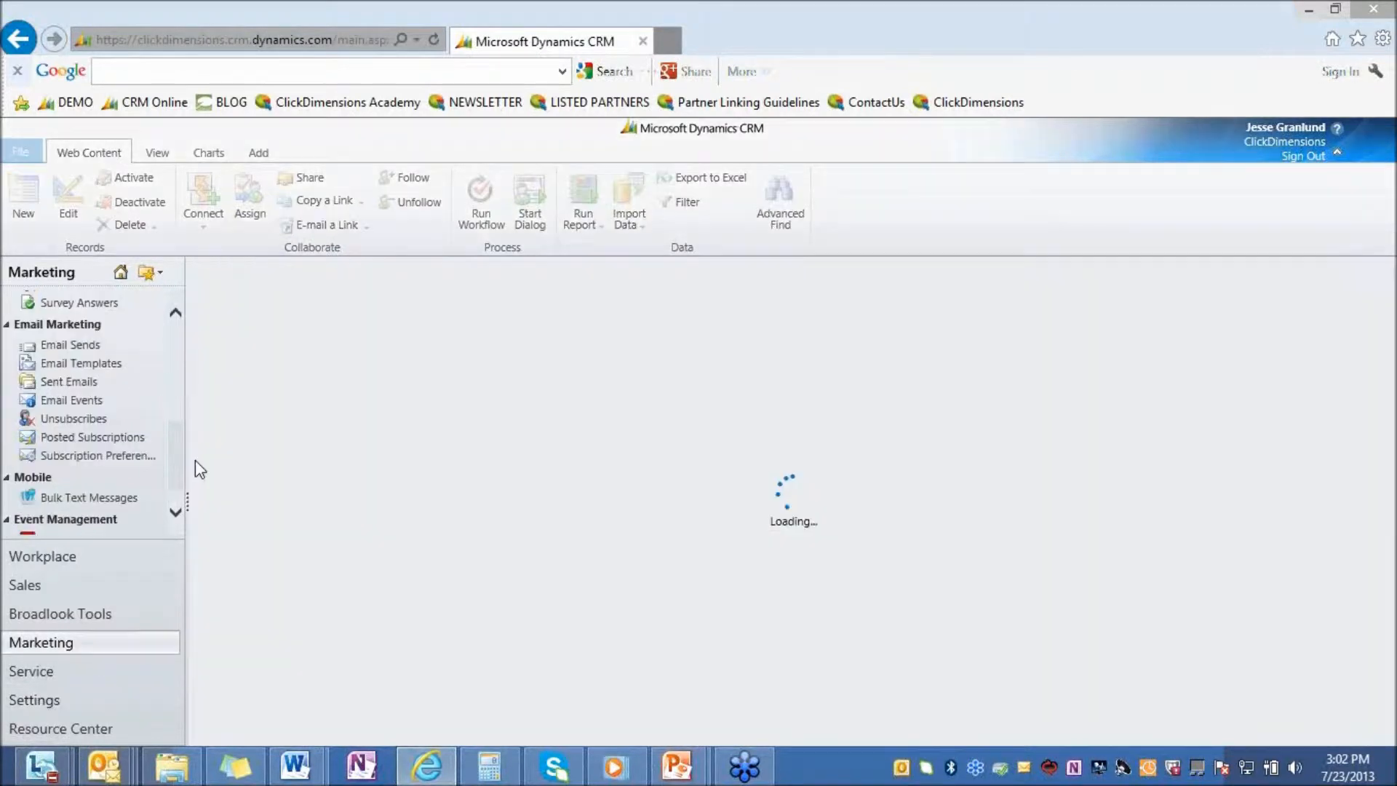
left_click(49, 706)
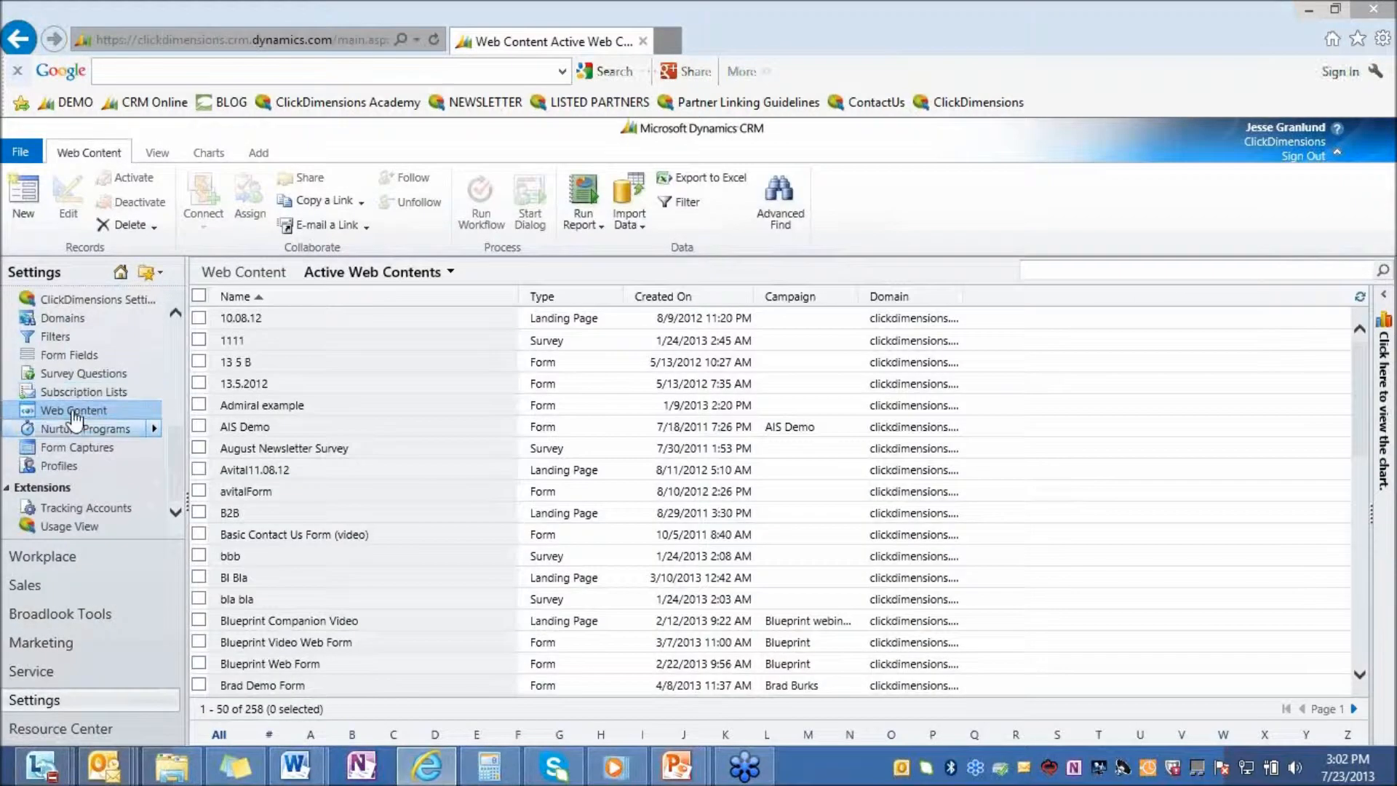
left_click(74, 412)
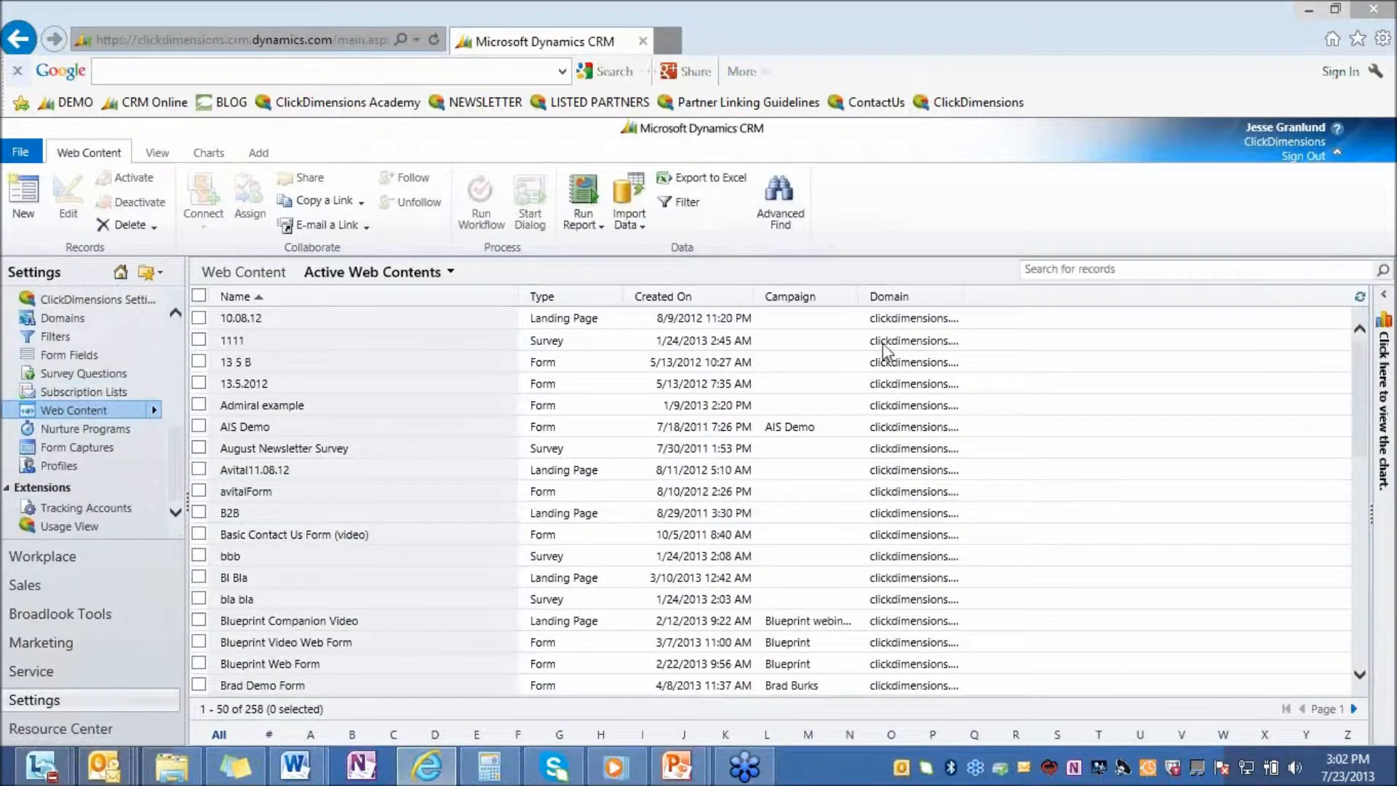
left_click(1094, 267)
type("roi")
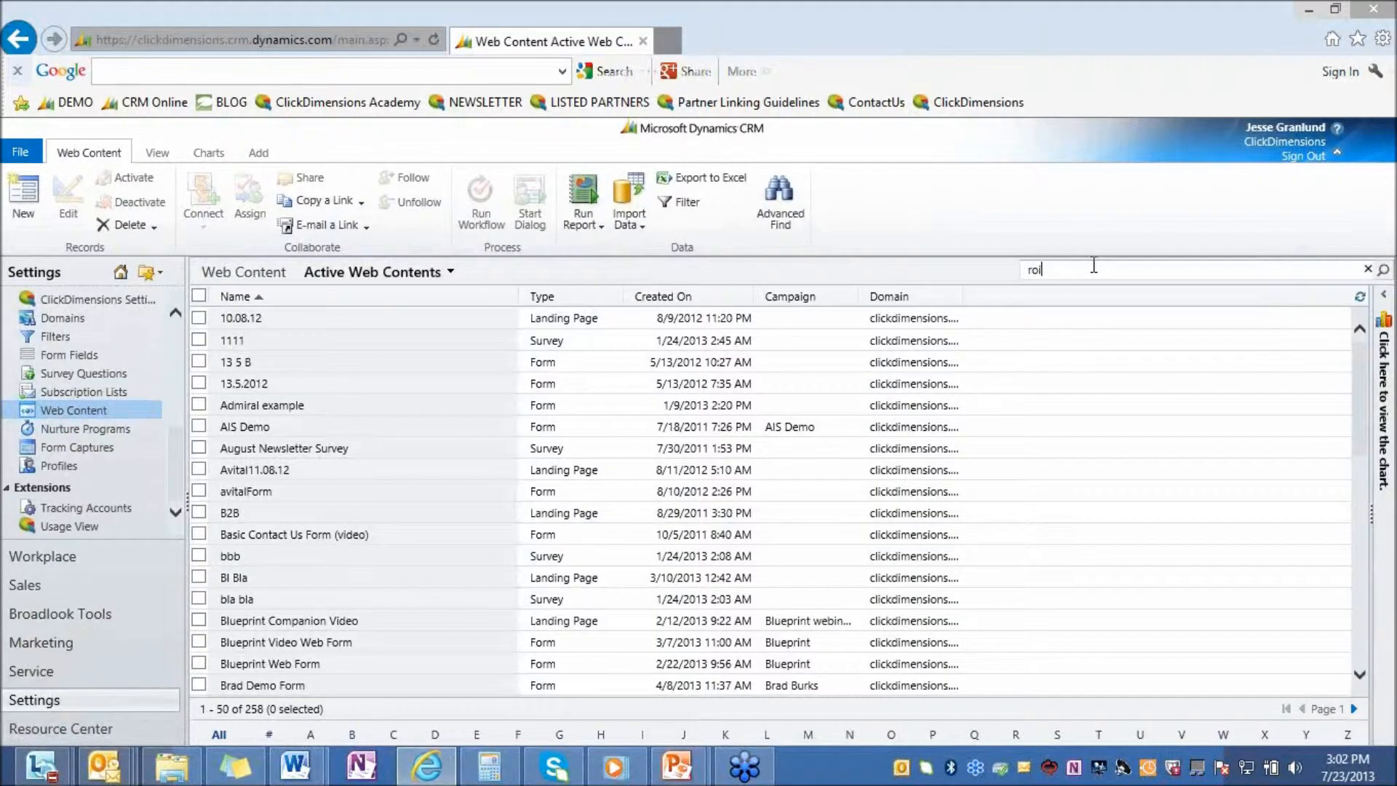
key("Return")
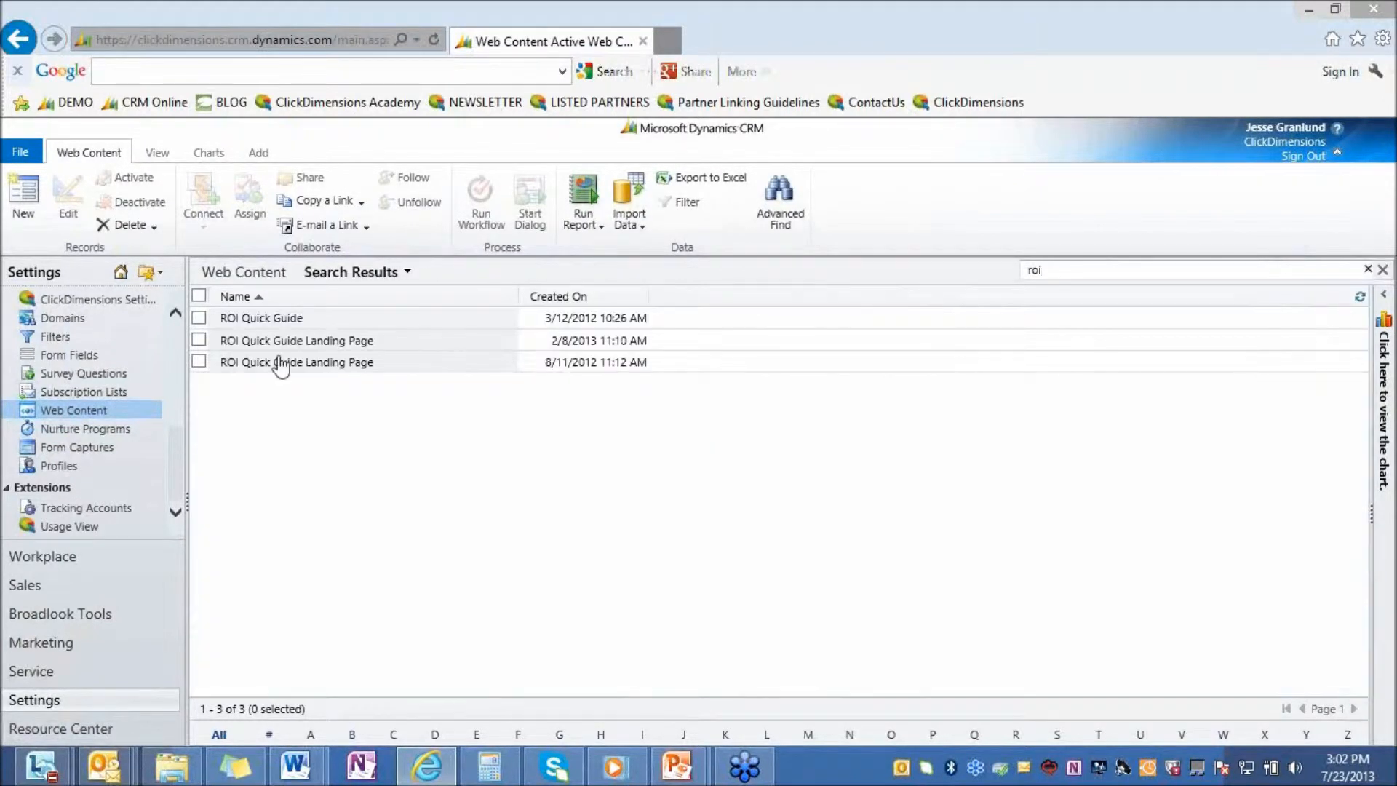
Open the ROI Quick Guide Landing Page record created 2/8/2013 and show its page design in a maximized editor
left_click(278, 342)
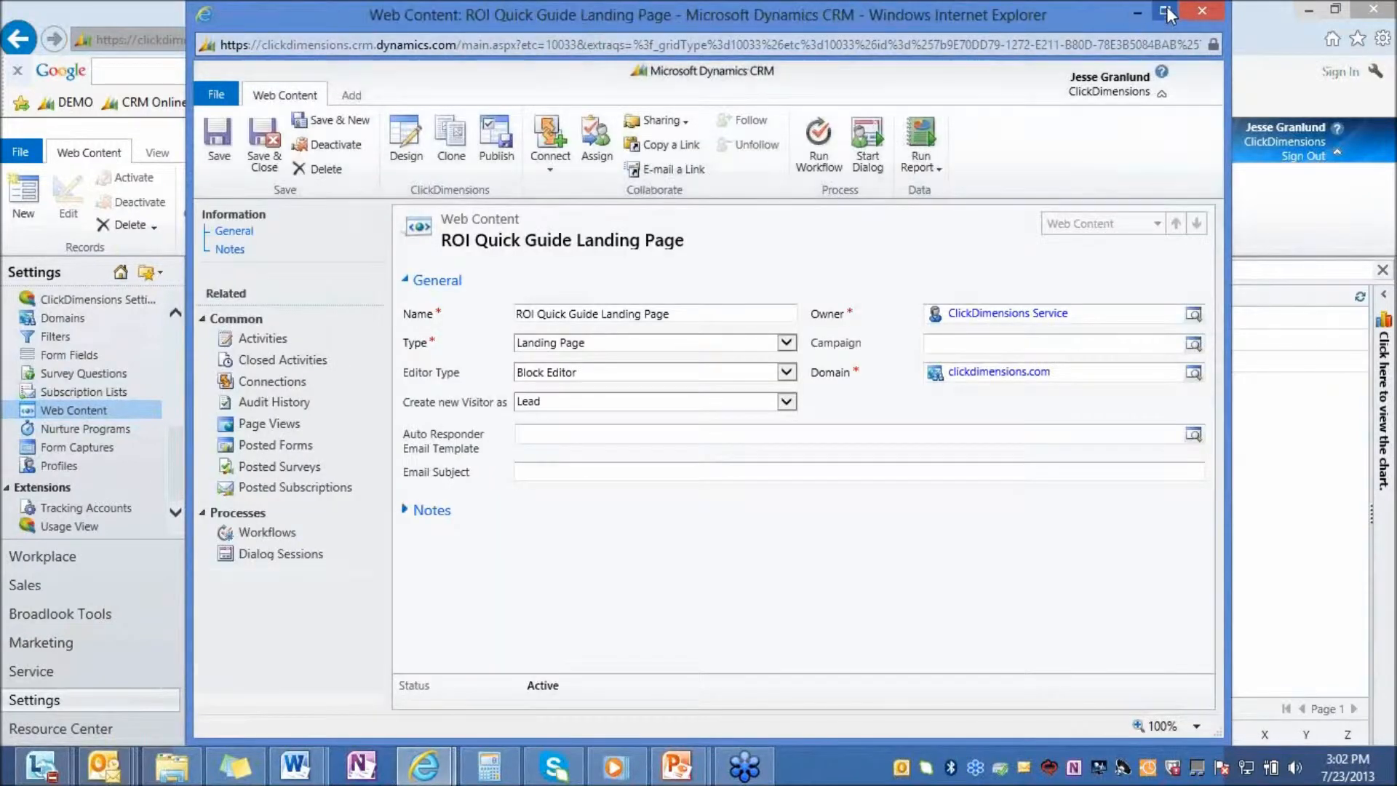
left_click(1166, 12)
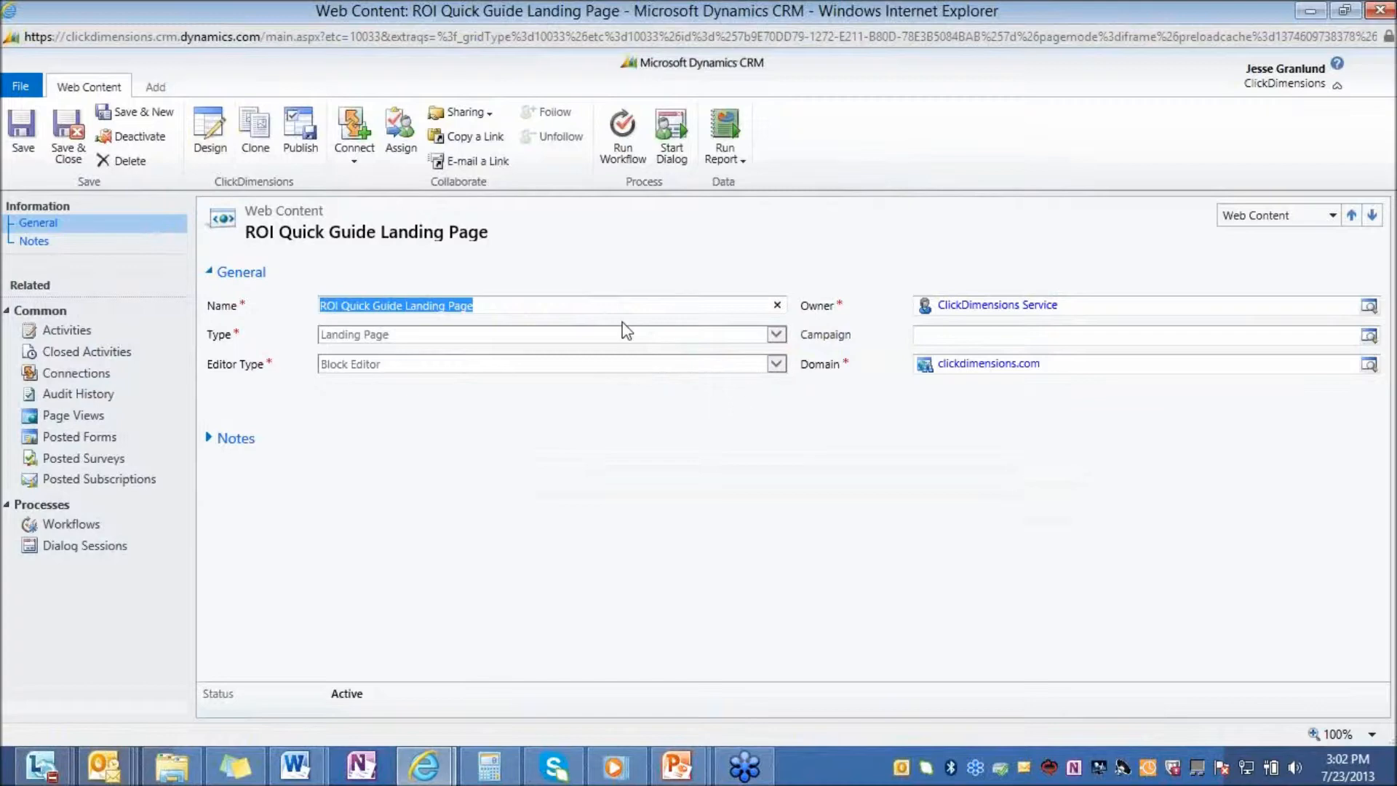
left_click(211, 138)
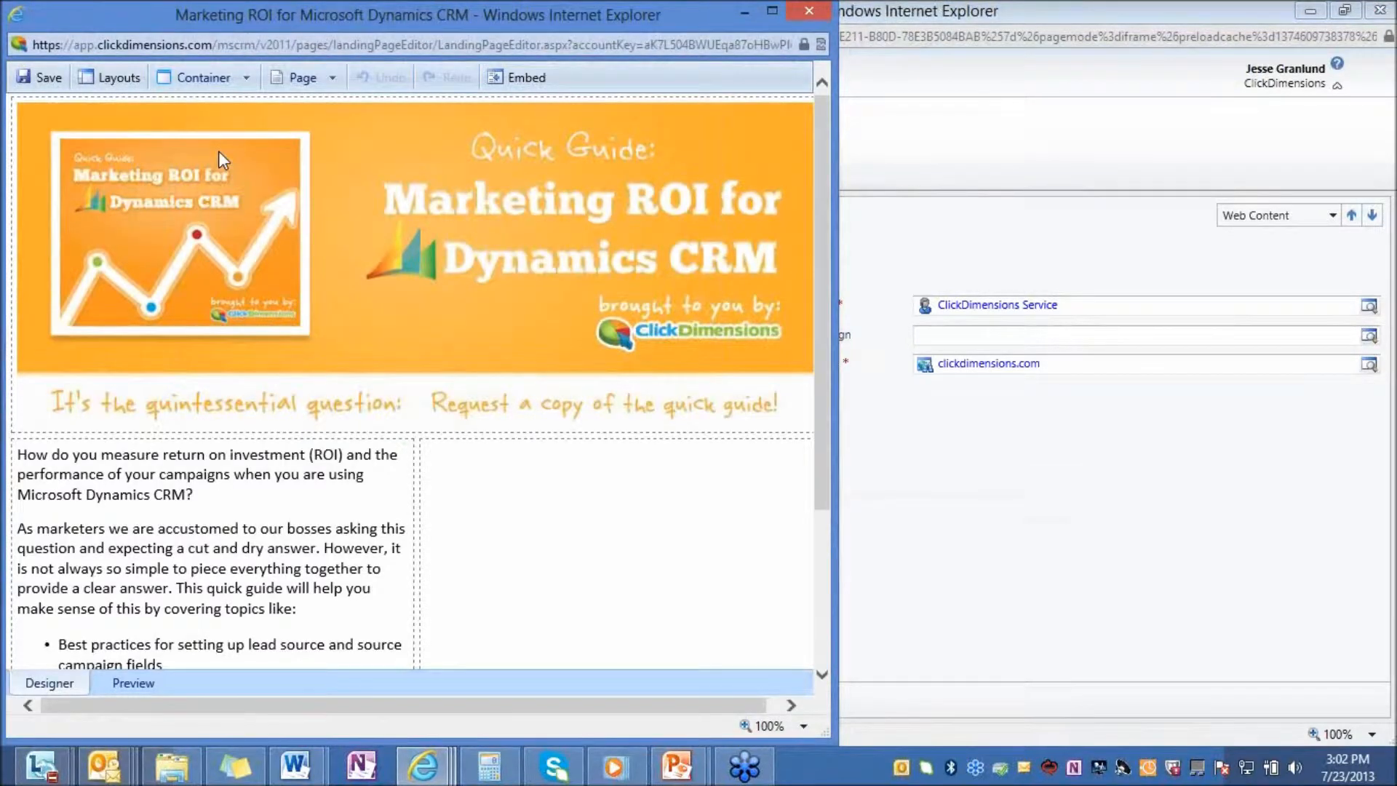
left_click(770, 10)
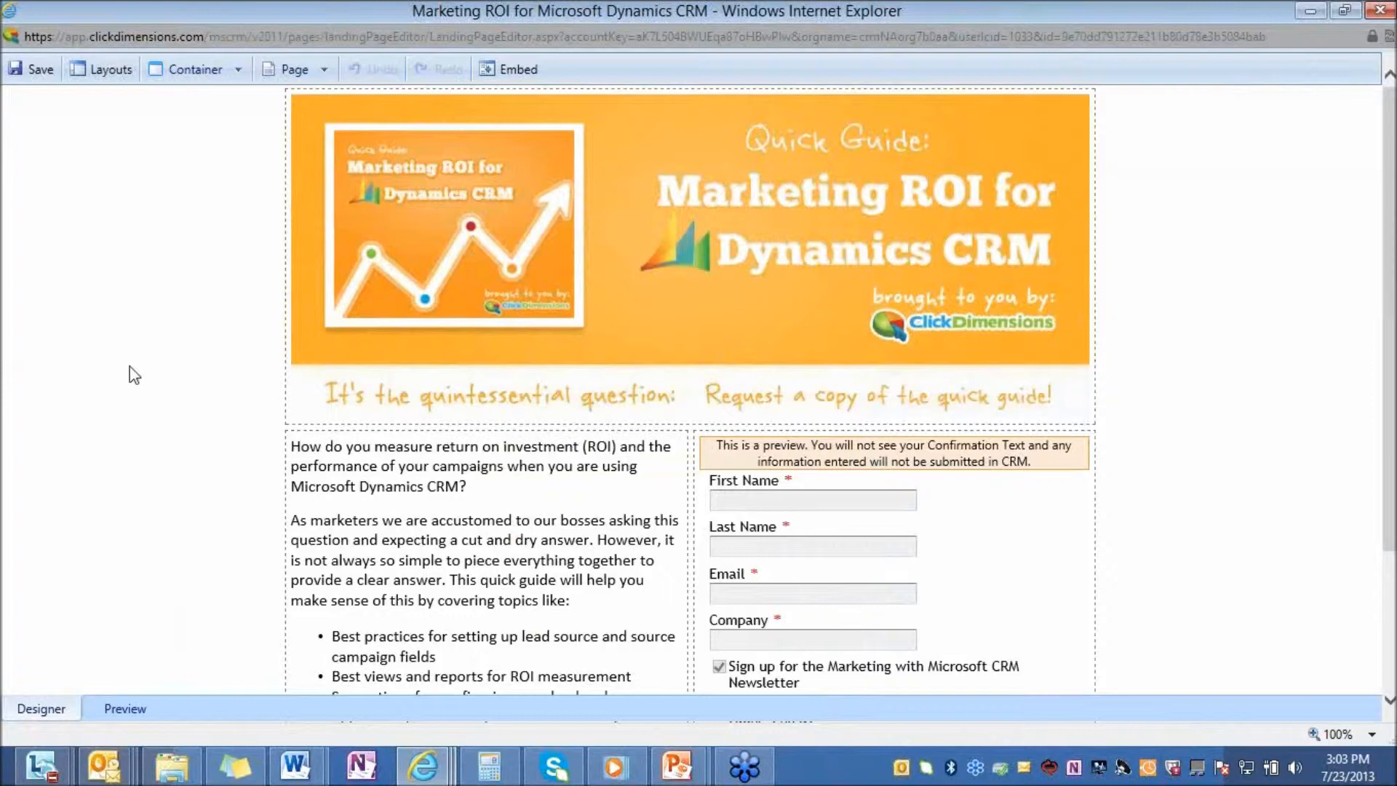
Insert an empty block above the introductory ROI text block and remove it again
scroll(542, 422, "down", 3)
scroll(542, 422, "up", 3)
right_click(538, 401)
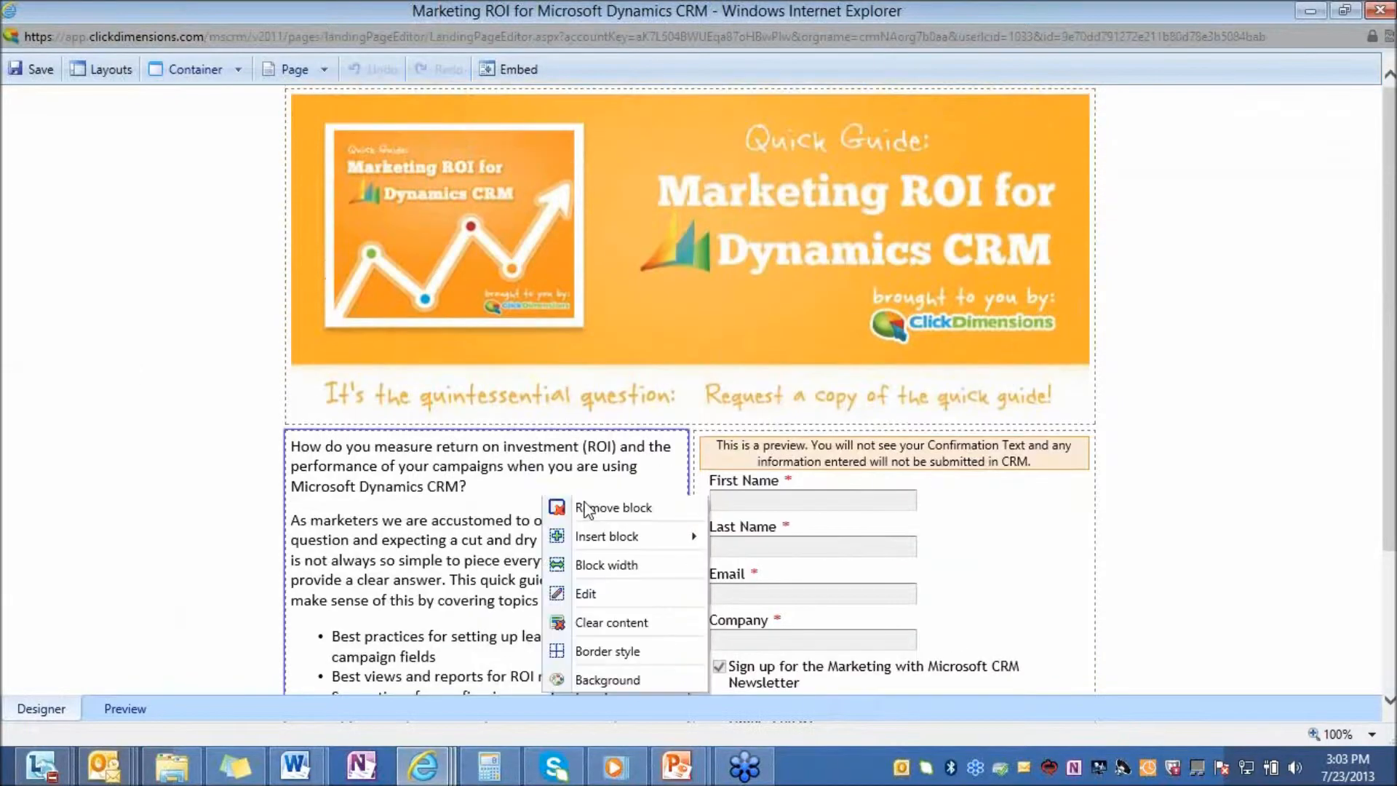
mouse_move(615, 538)
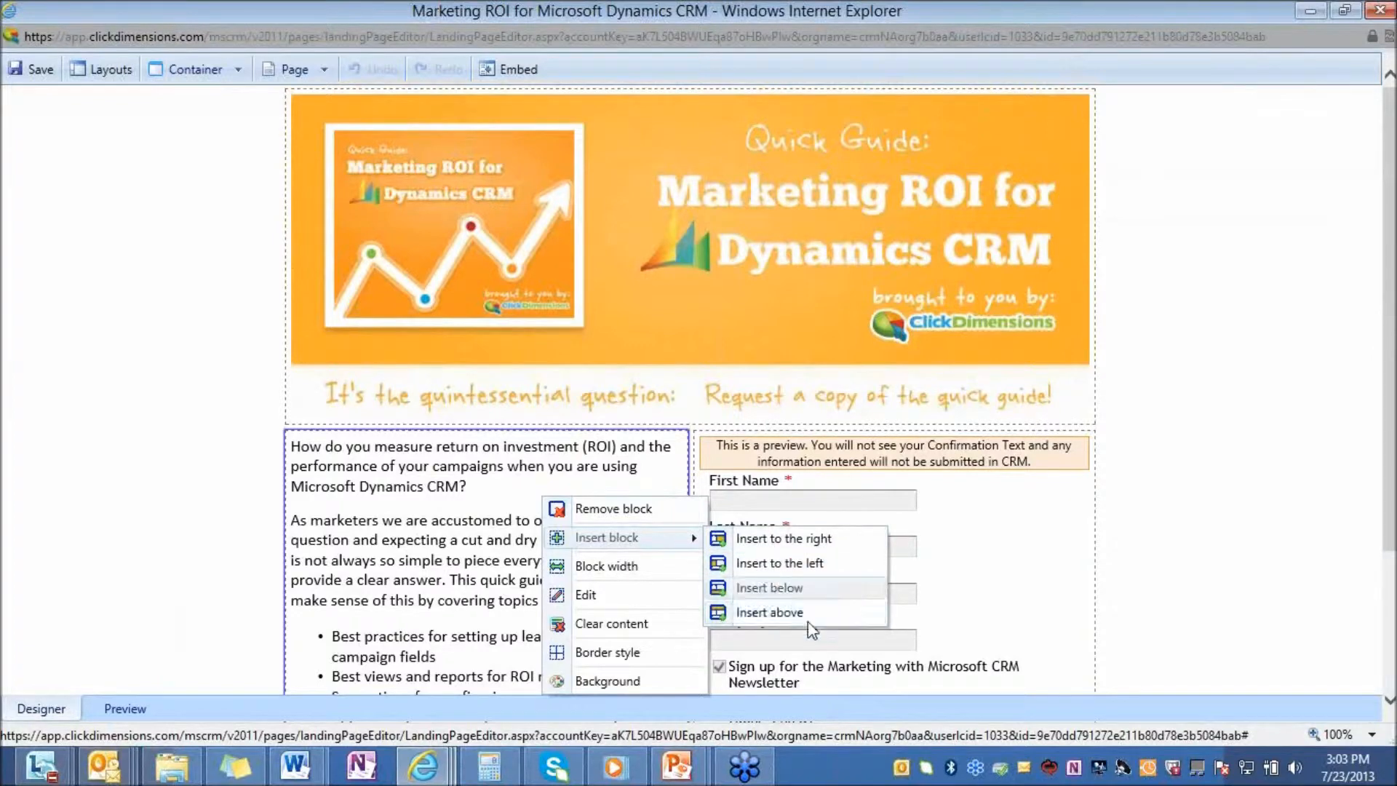
left_click(770, 612)
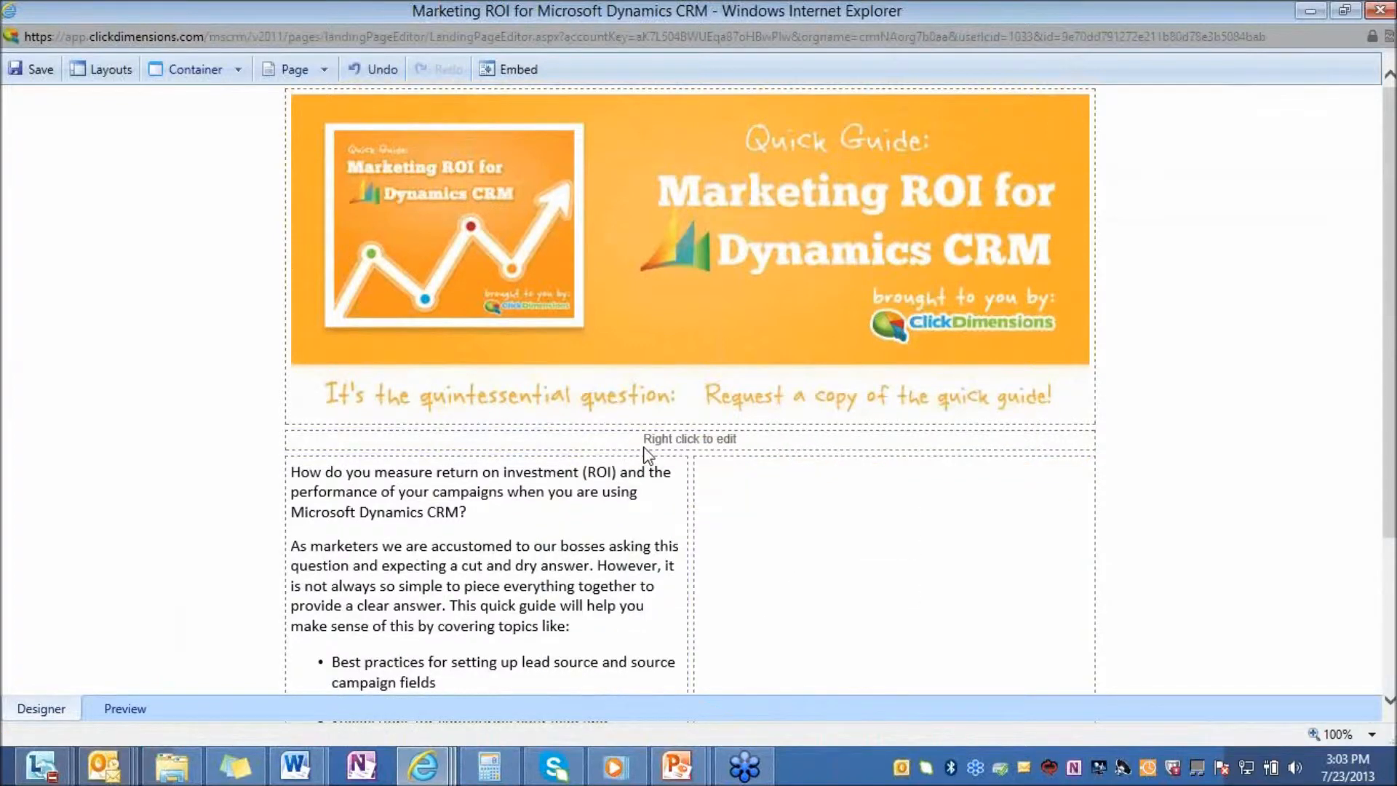
right_click(660, 449)
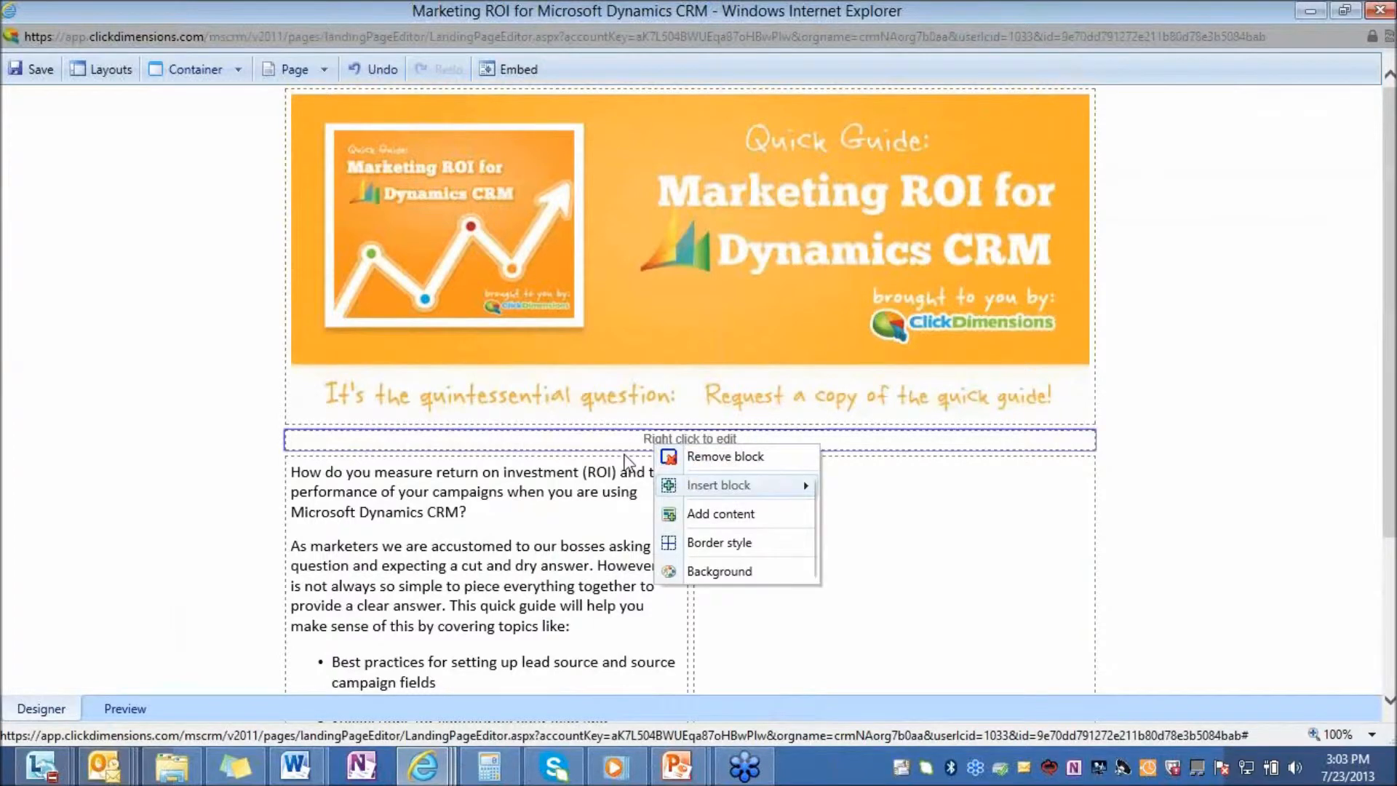
left_click(743, 456)
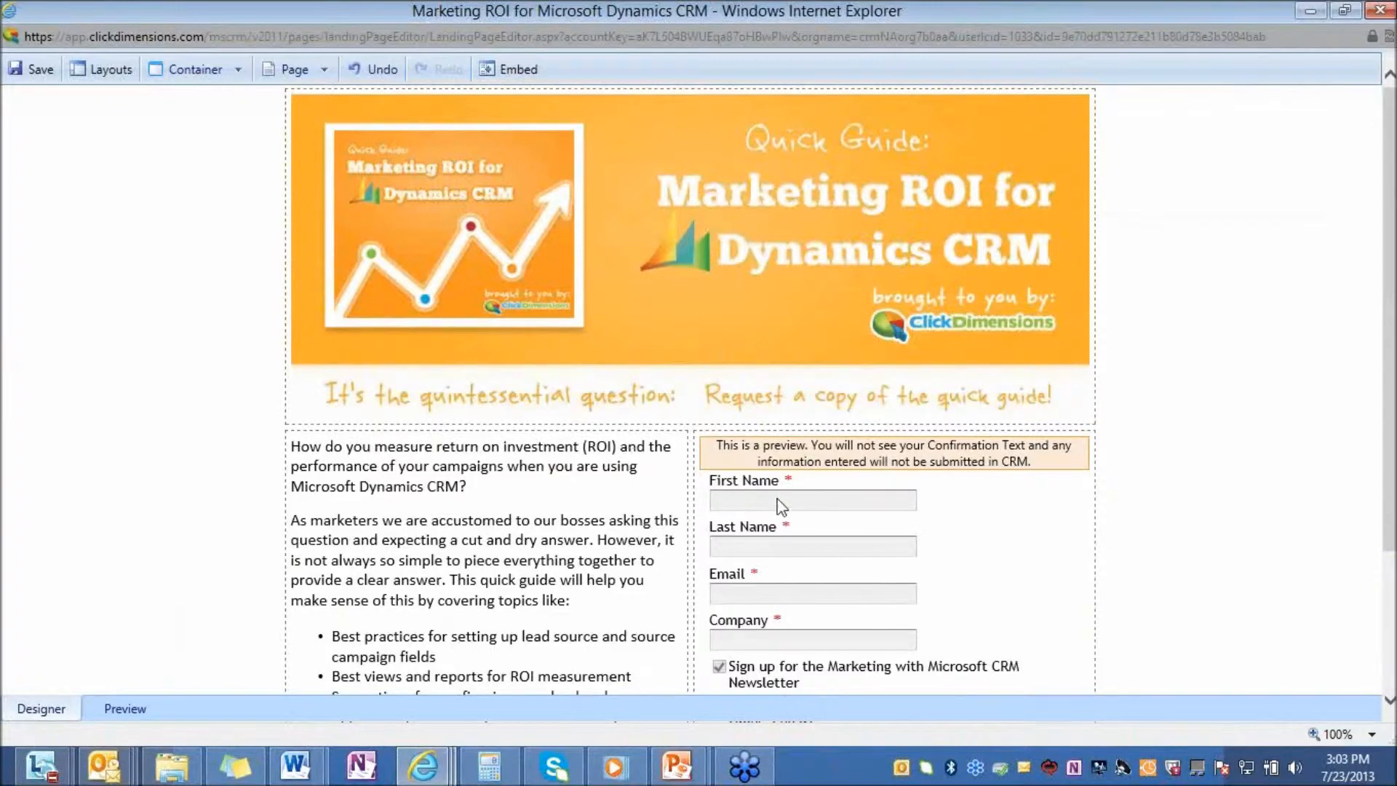
Examine the landing page's iframe embed code, and close the page editor to return to the web content list
scroll(756, 437, "down", 1)
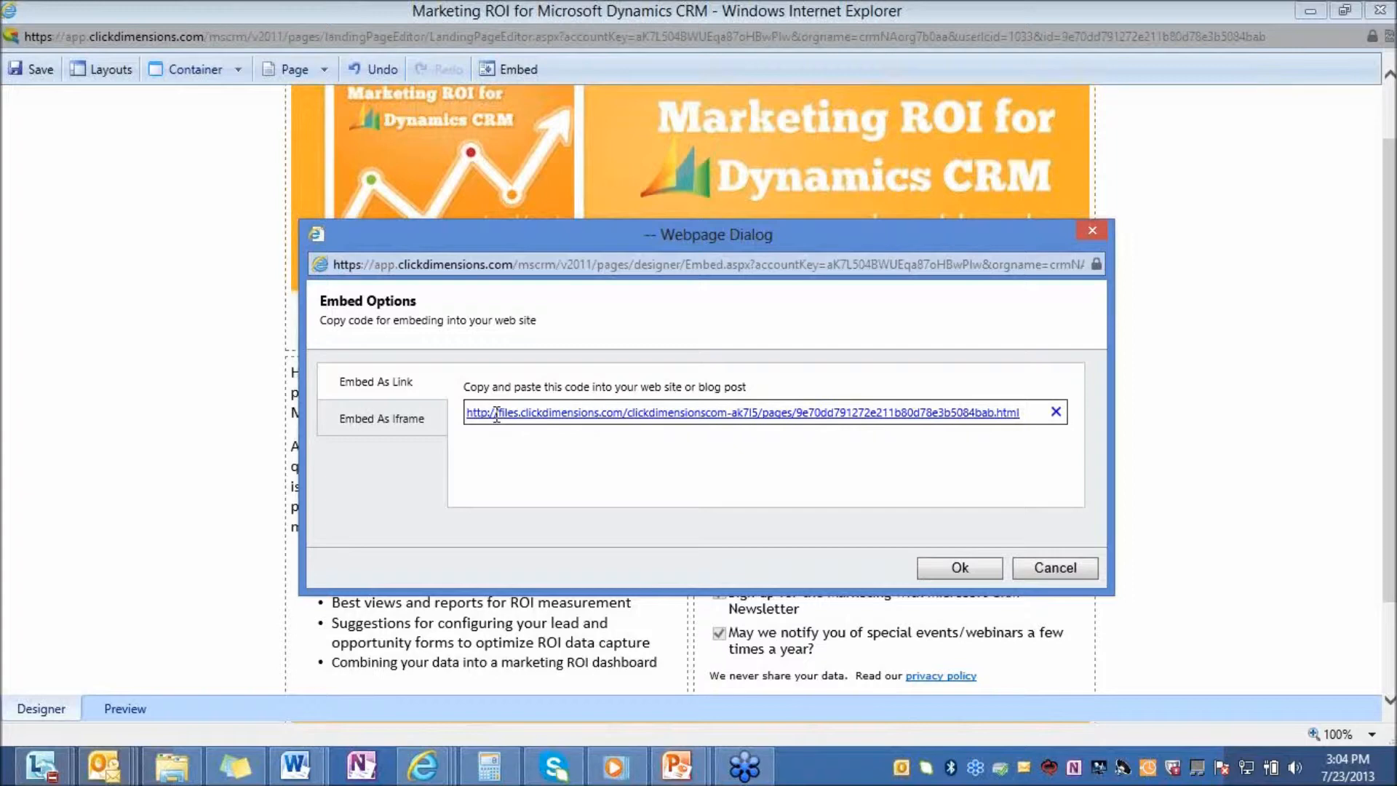
left_click(400, 419)
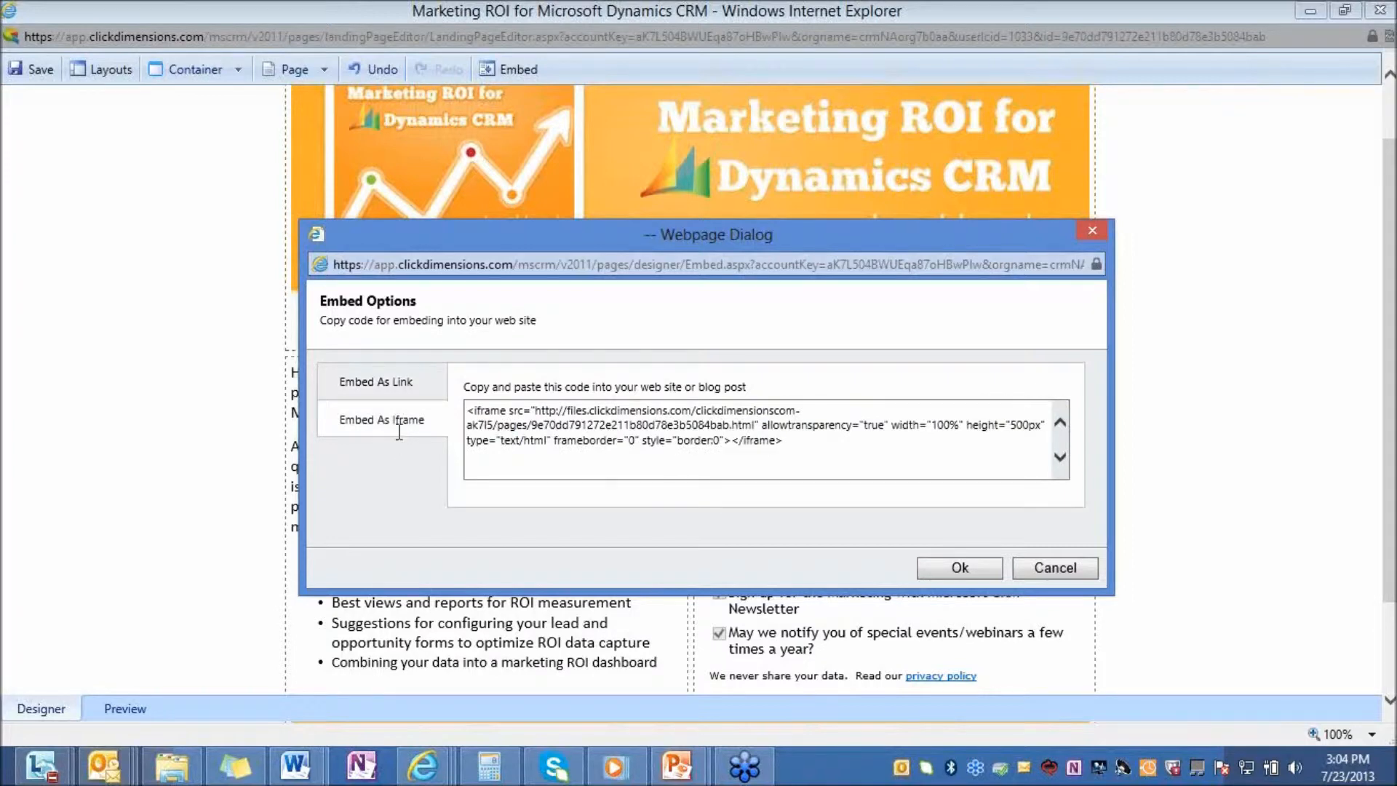
left_click(1090, 230)
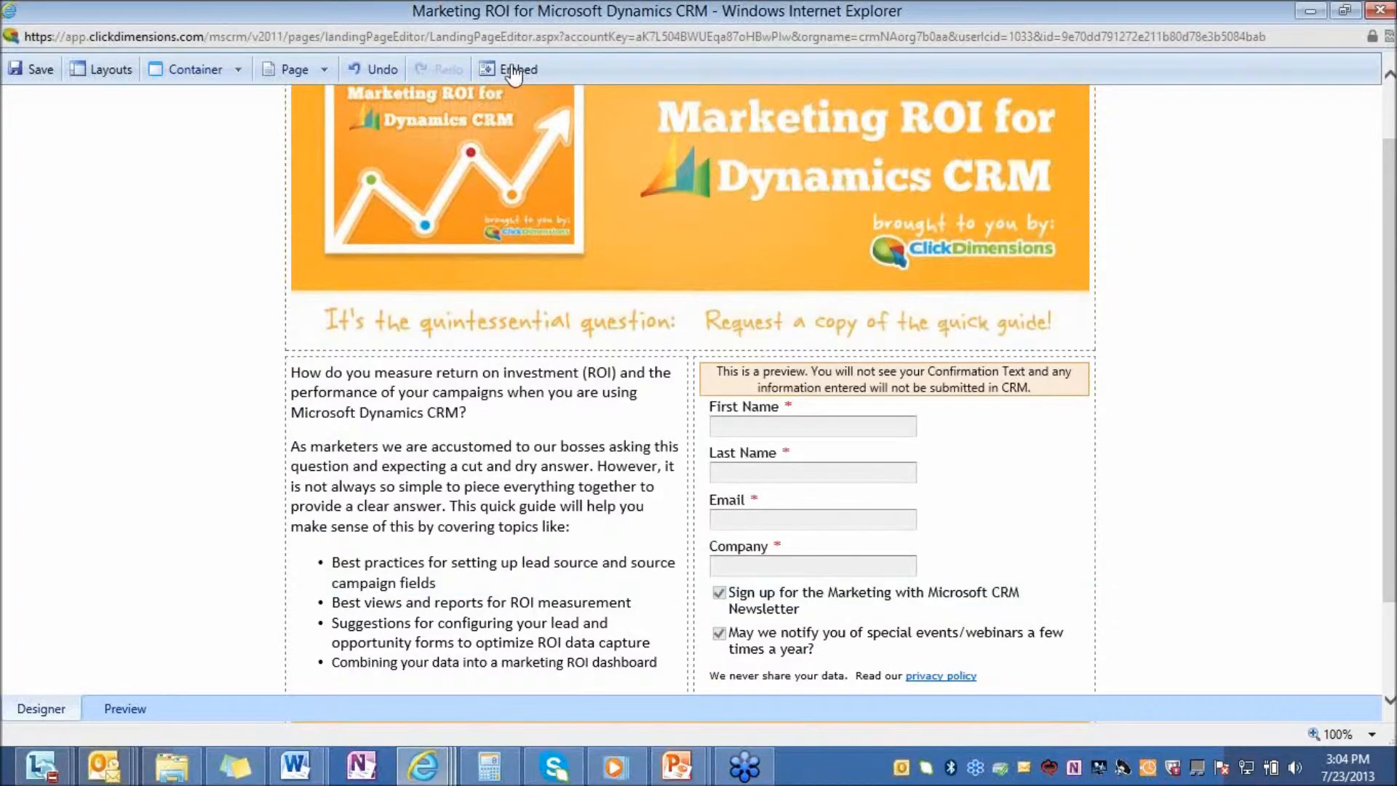
left_click(1378, 9)
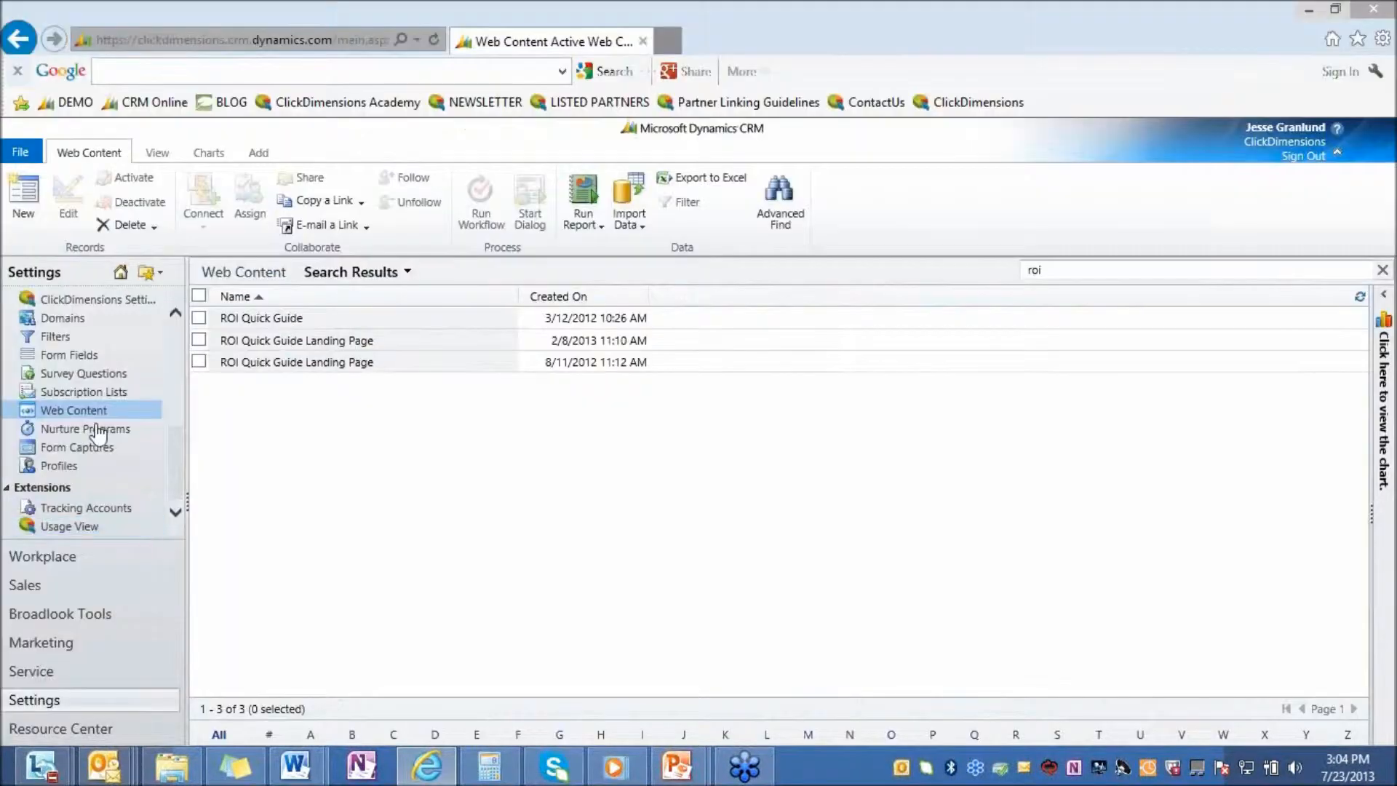
Search the Web Content records for "cont"
left_click_drag(1064, 271, 978, 261)
type("cont")
key("Return")
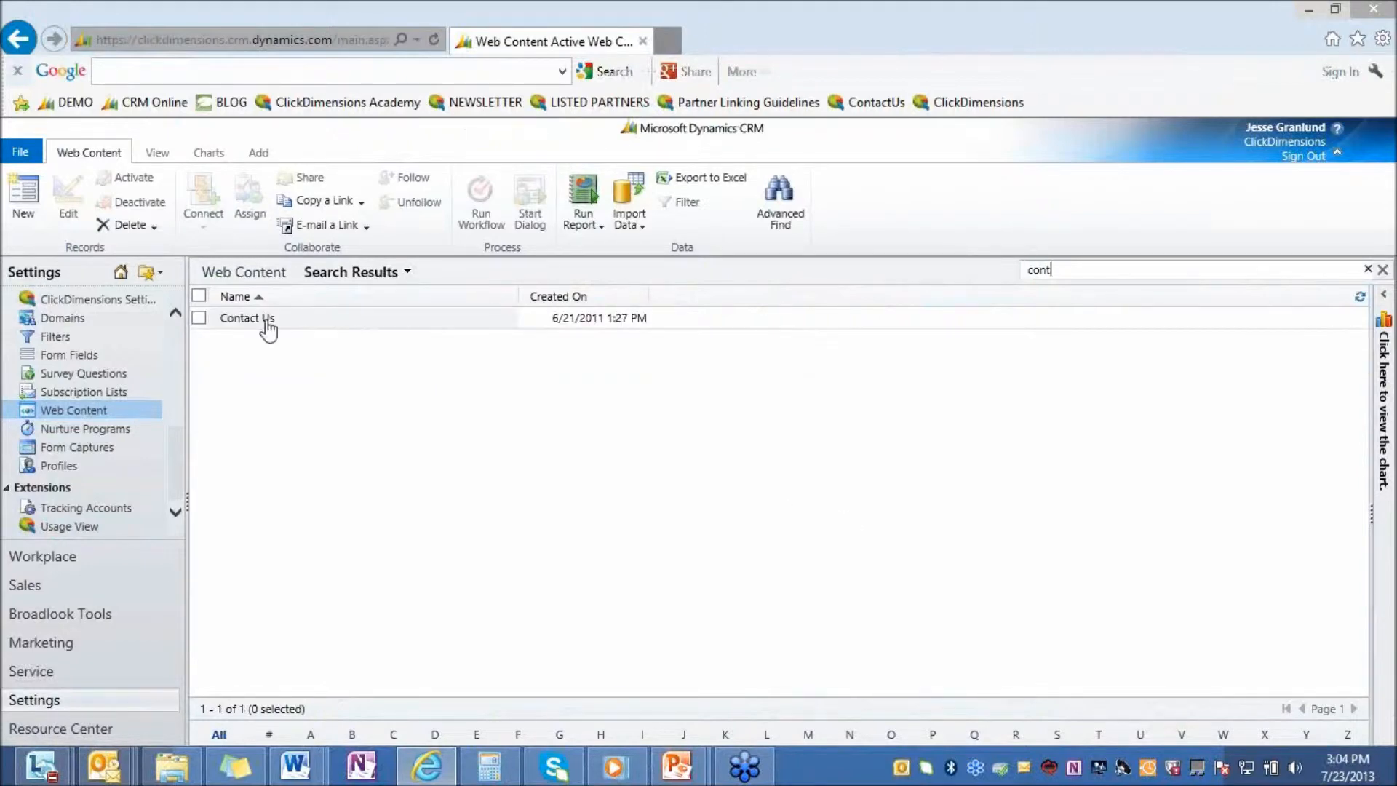
Open the Contact Us form record in a wider window and check its options for Create new Visitor as
left_click(264, 324)
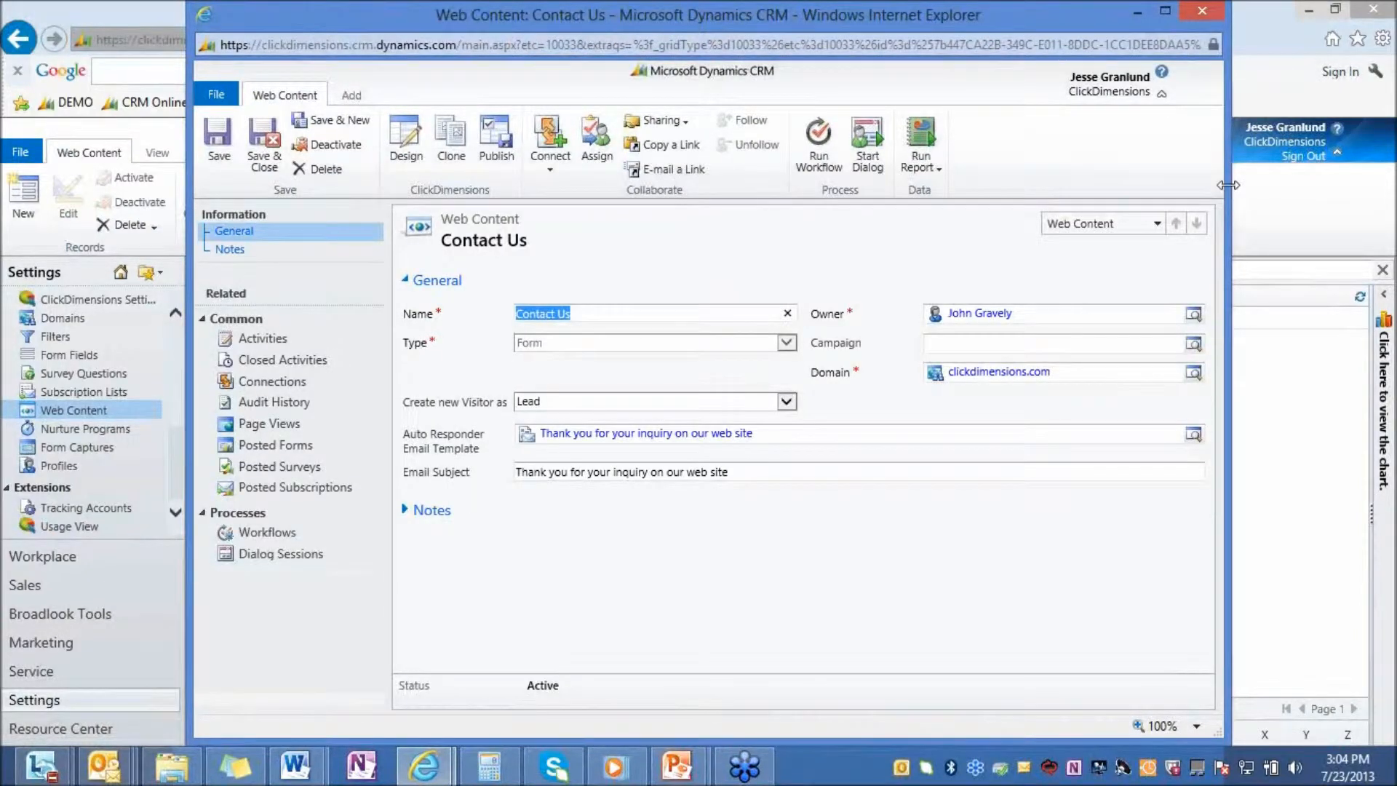
left_click_drag(1296, 176, 1342, 176)
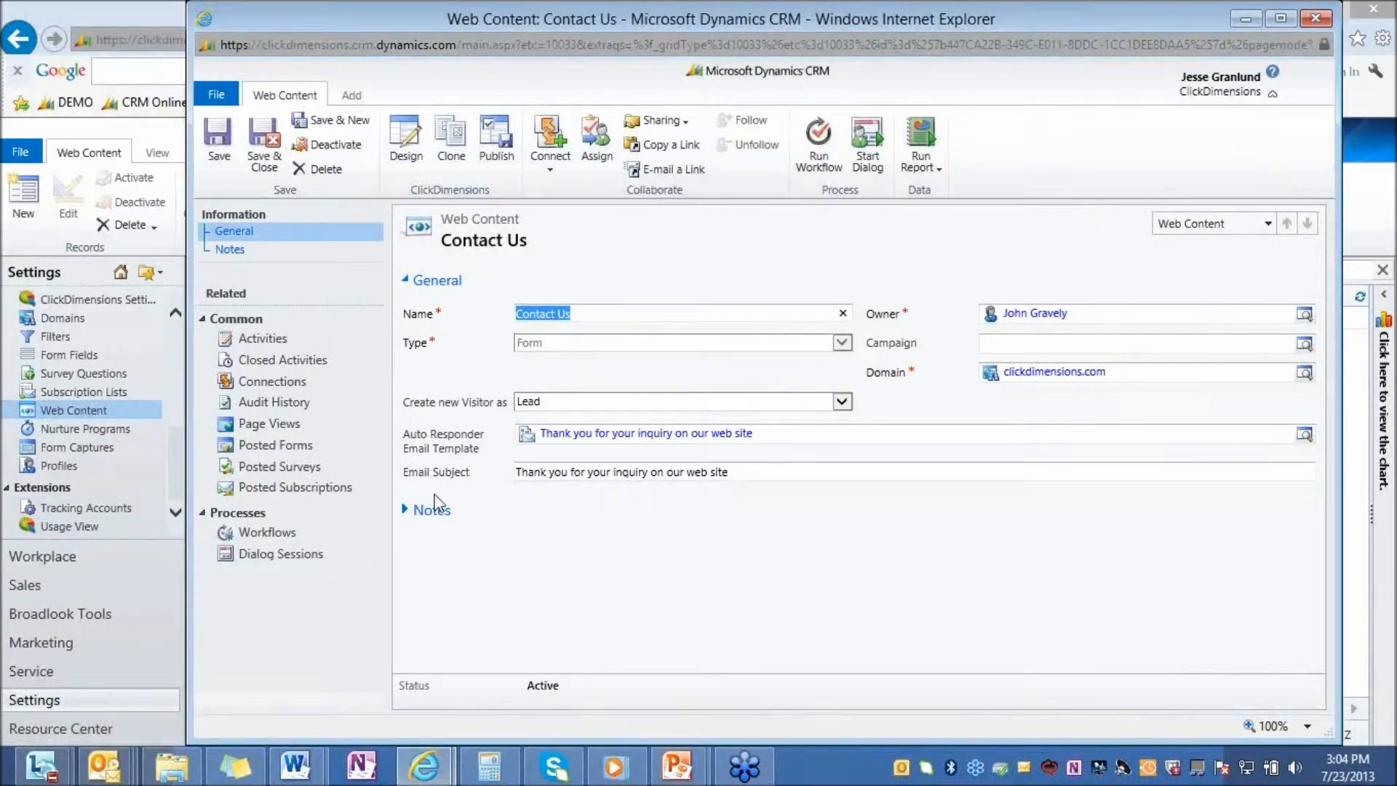
left_click(842, 403)
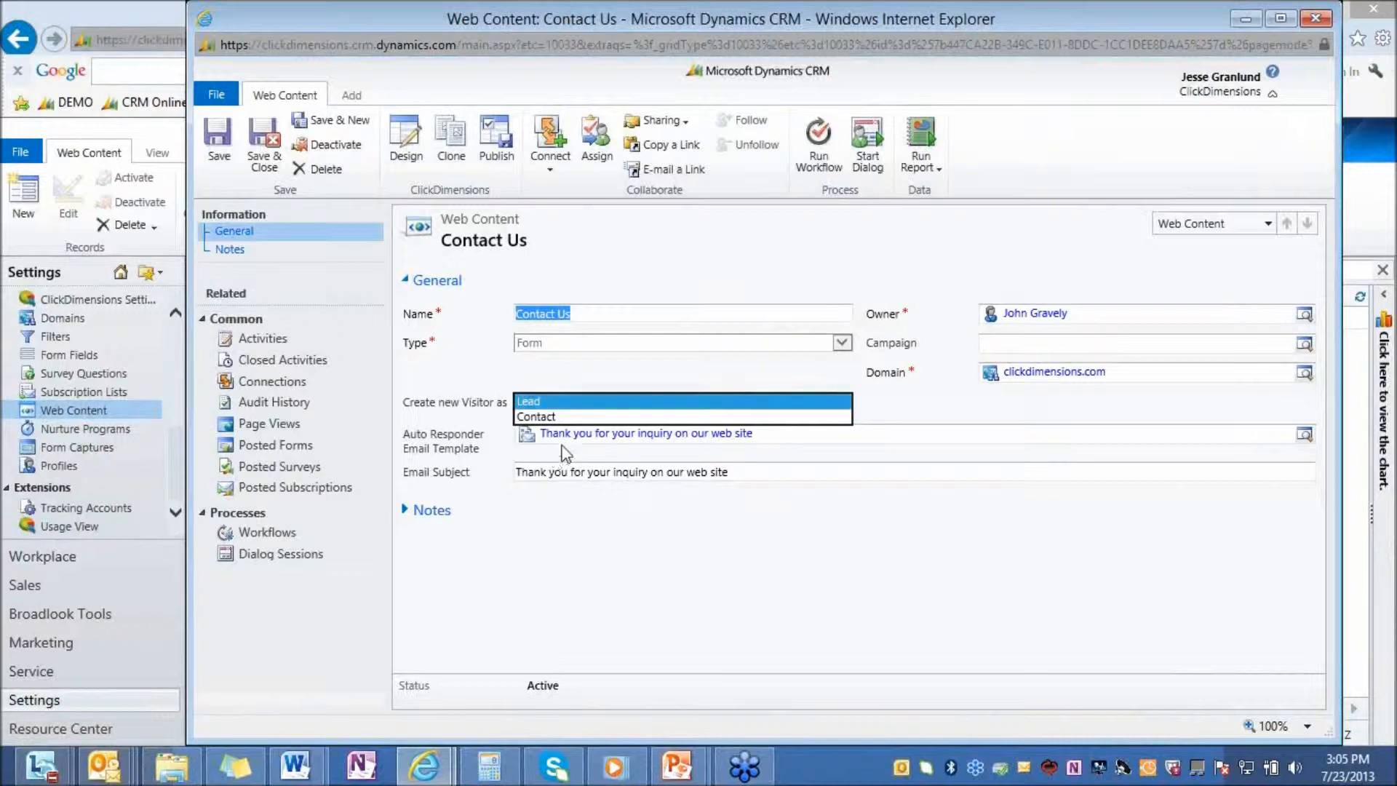
left_click(577, 458)
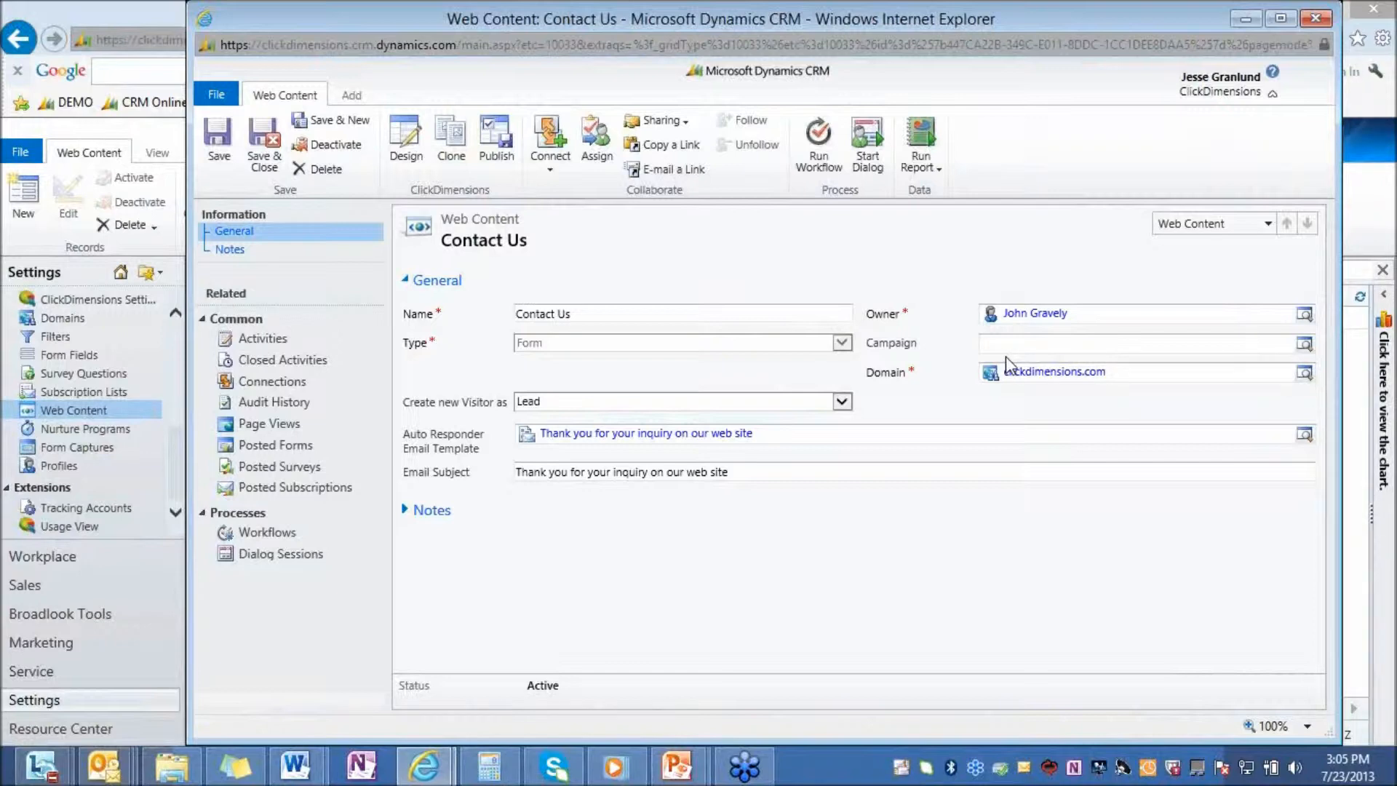
Open the Contact Us form's design and filter the available items to Form Components
left_click(400, 150)
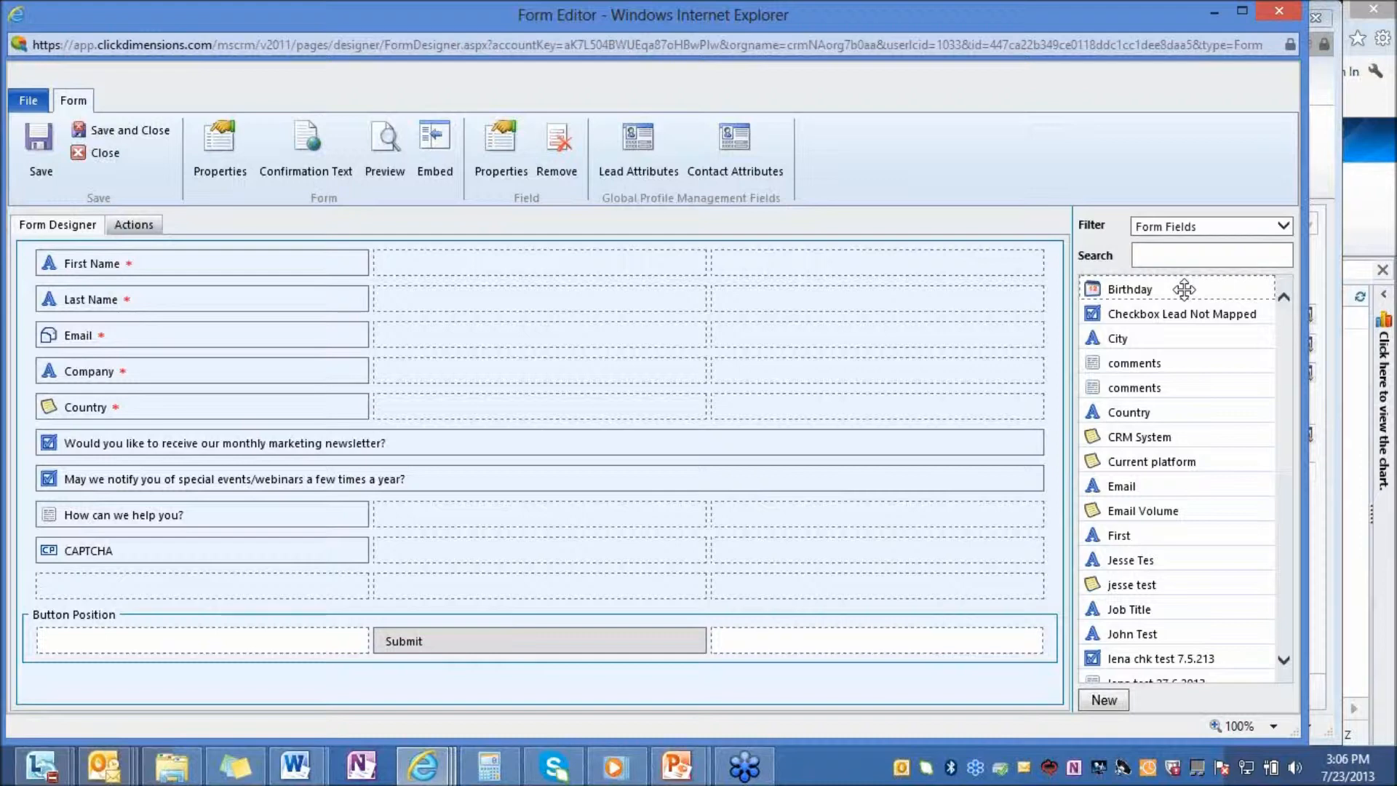
left_click(1283, 226)
left_click(1170, 241)
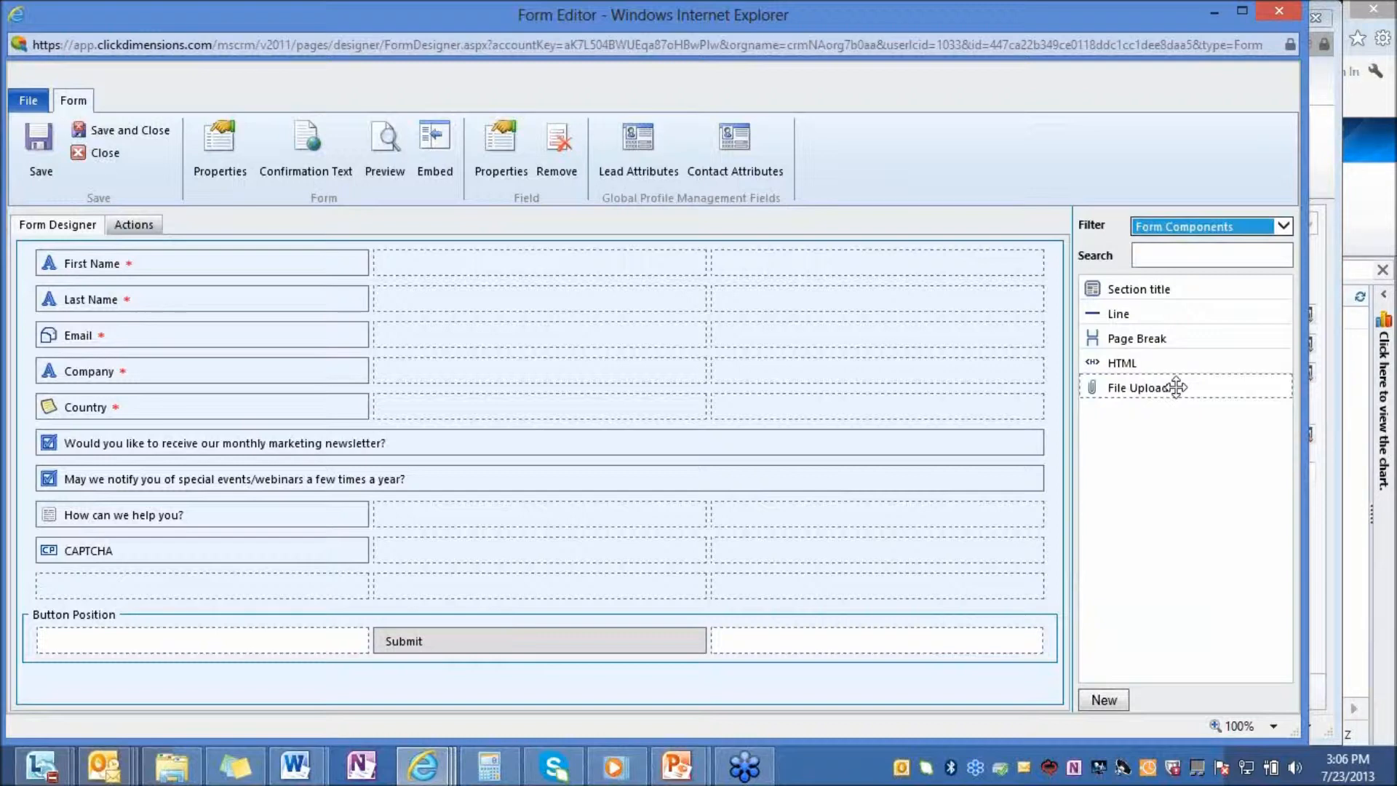
mouse_move(1177, 387)
left_mouse_down()
mouse_move(748, 514)
mouse_move(135, 586)
mouse_move(428, 602)
mouse_move(1189, 383)
left_mouse_up()
Preview the Contact Us form, unlock its CAPTCHA slider, and close the preview
left_click(385, 144)
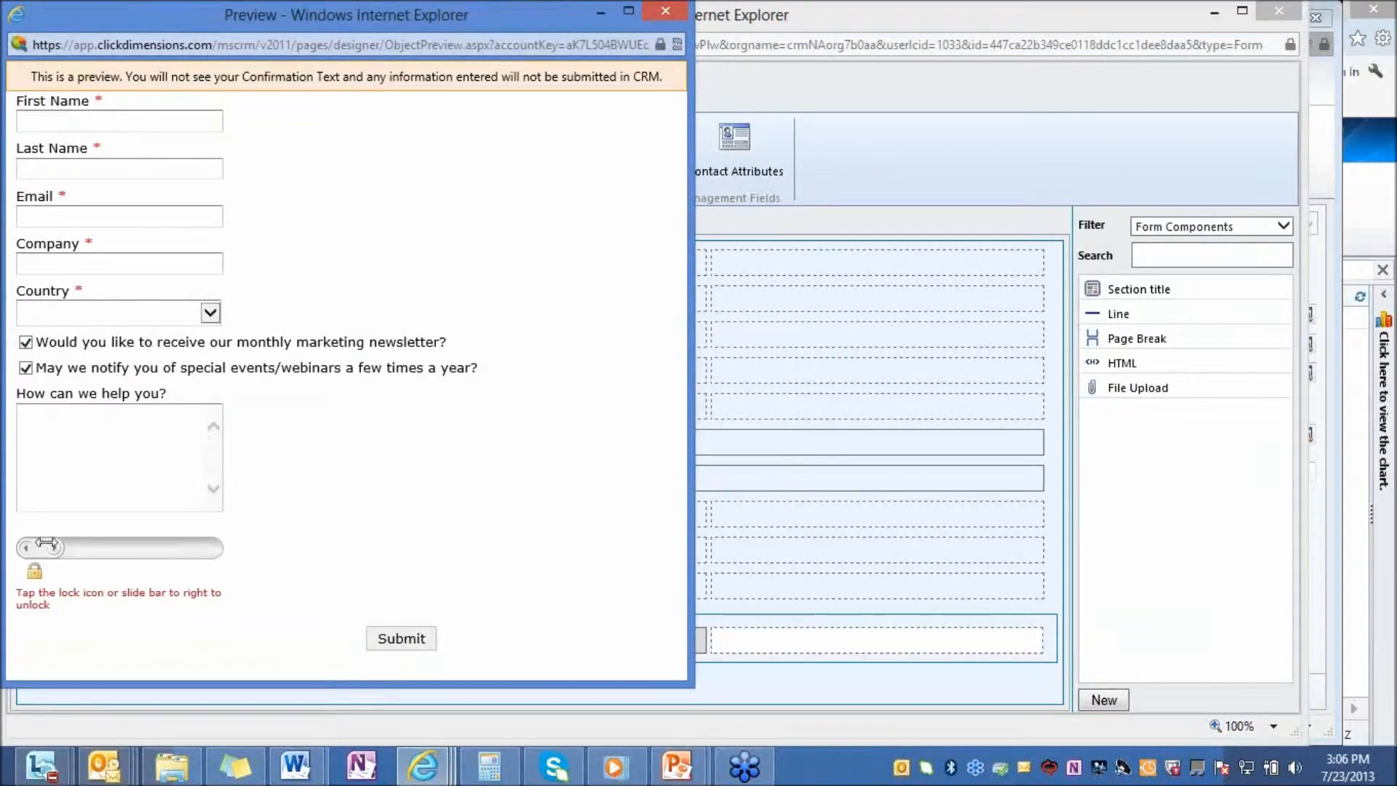
left_click_drag(33, 551, 211, 548)
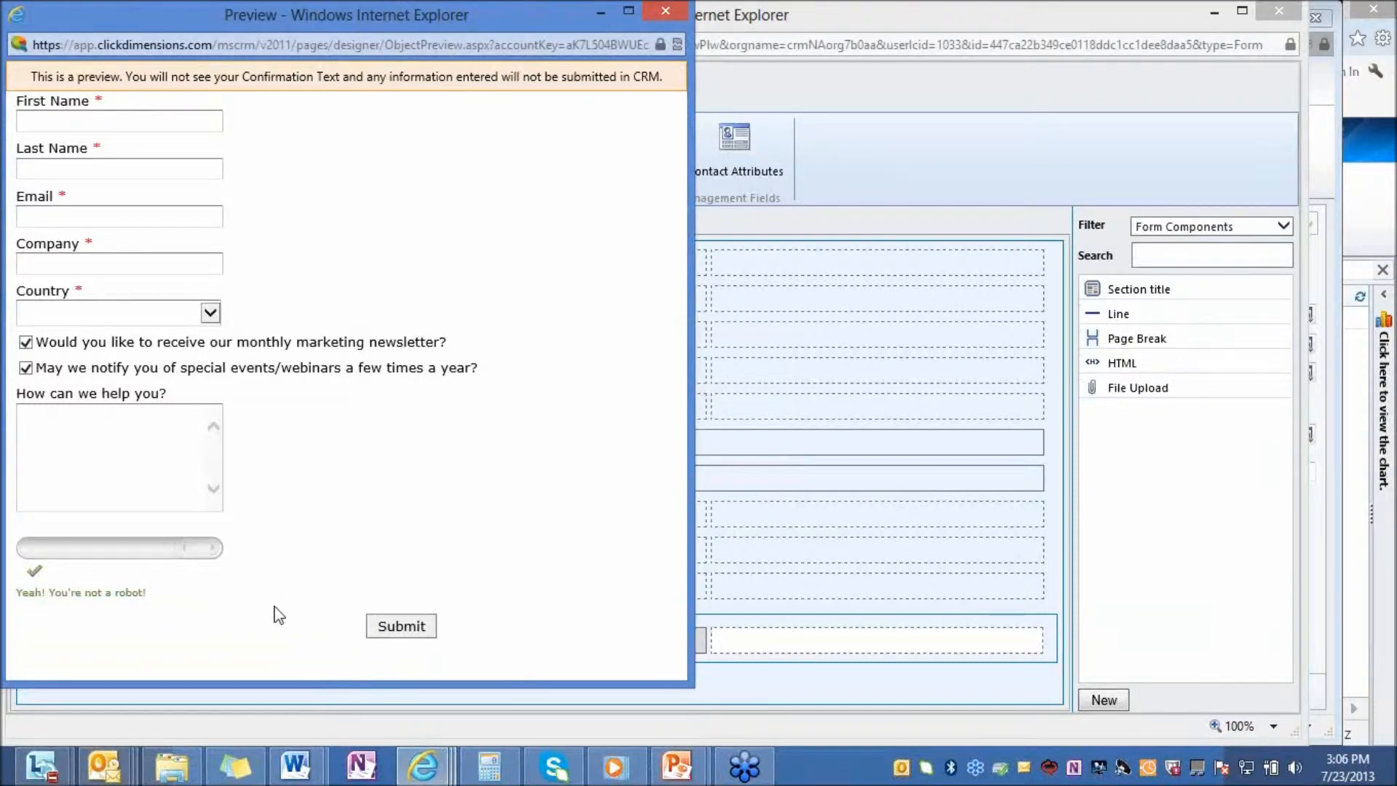
left_click(665, 10)
Add three form actions: Add to Marketing List, Follow Up with the Phone Call activity type, and a second Team Notification
left_click(128, 226)
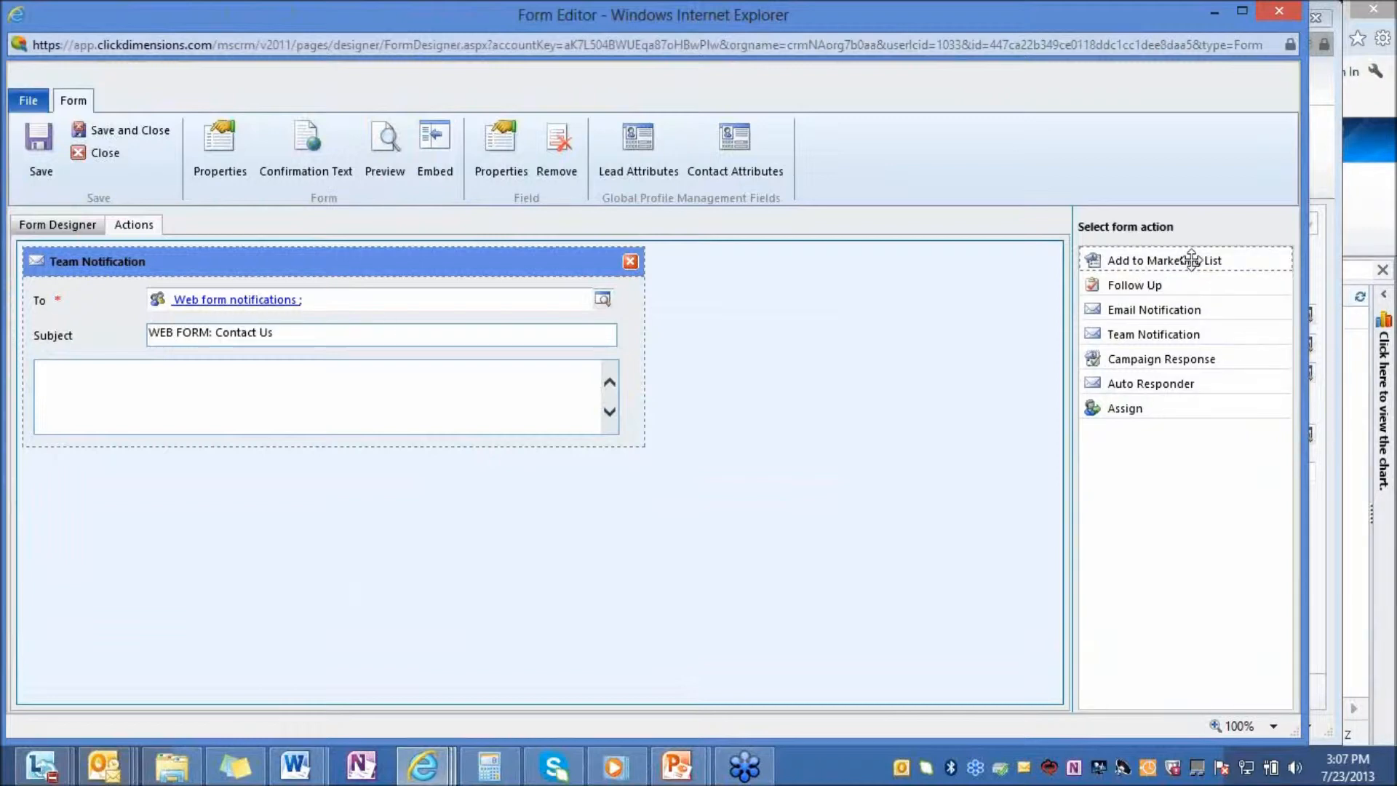
left_click_drag(1191, 260, 366, 489)
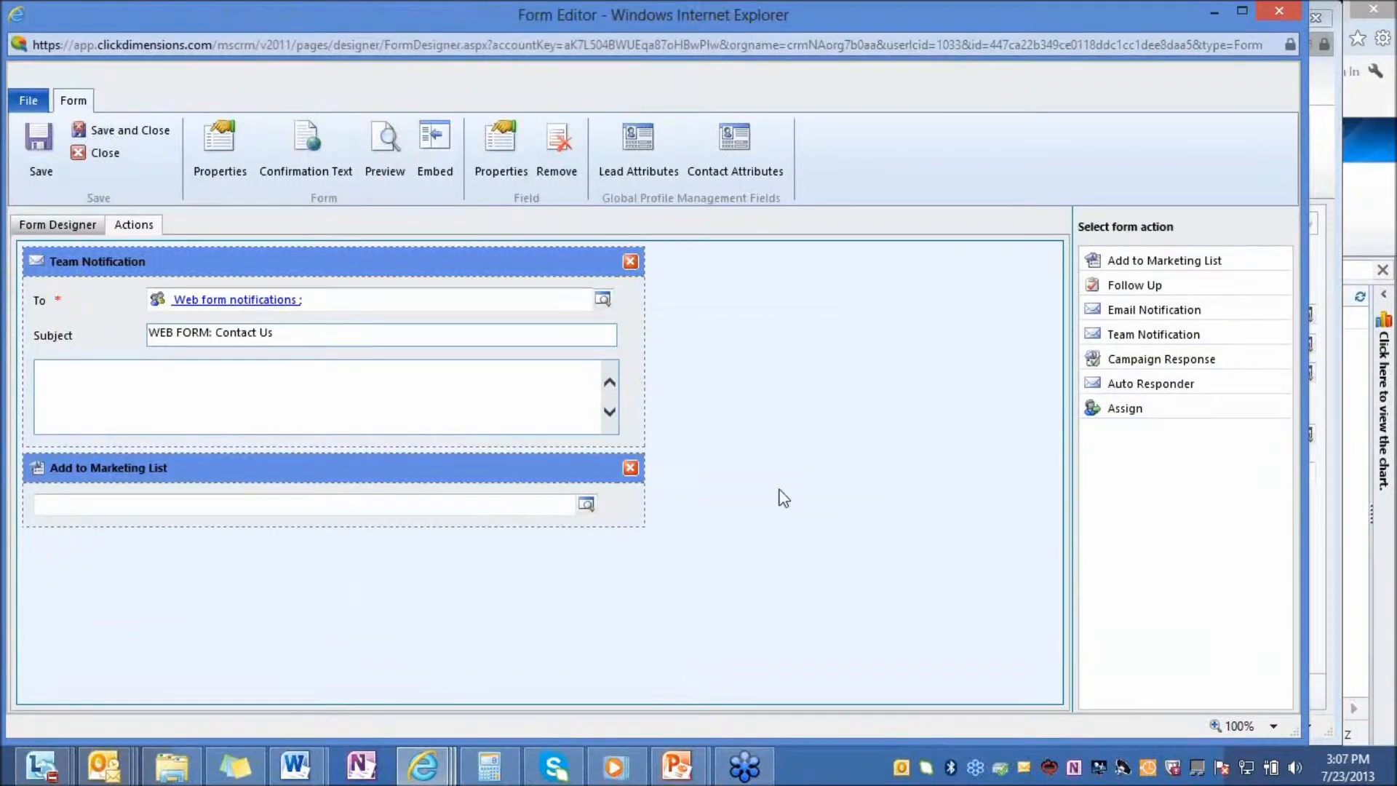
left_click_drag(1142, 287, 146, 567)
left_click(204, 589)
left_click(197, 602)
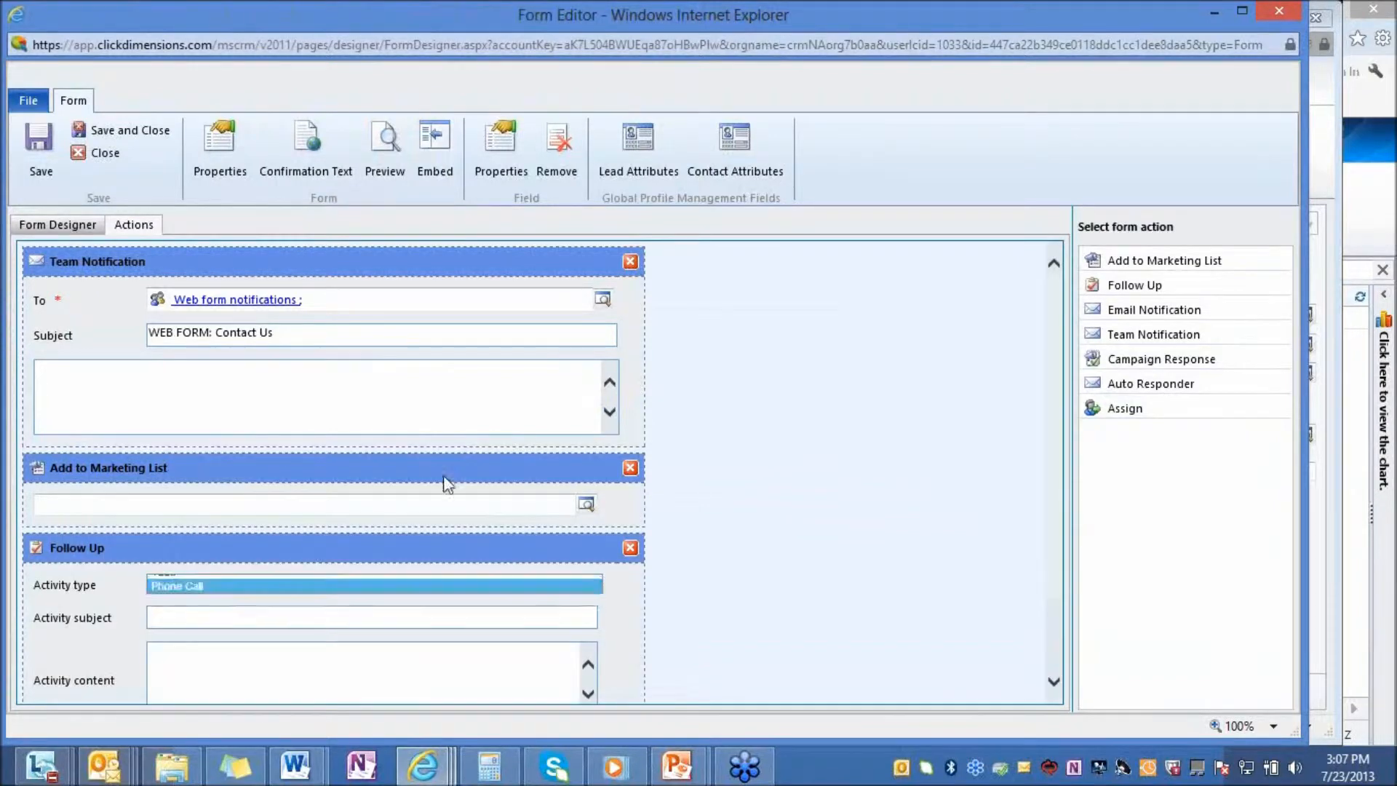
scroll(446, 483, "down", 2)
left_click_drag(1188, 334, 335, 616)
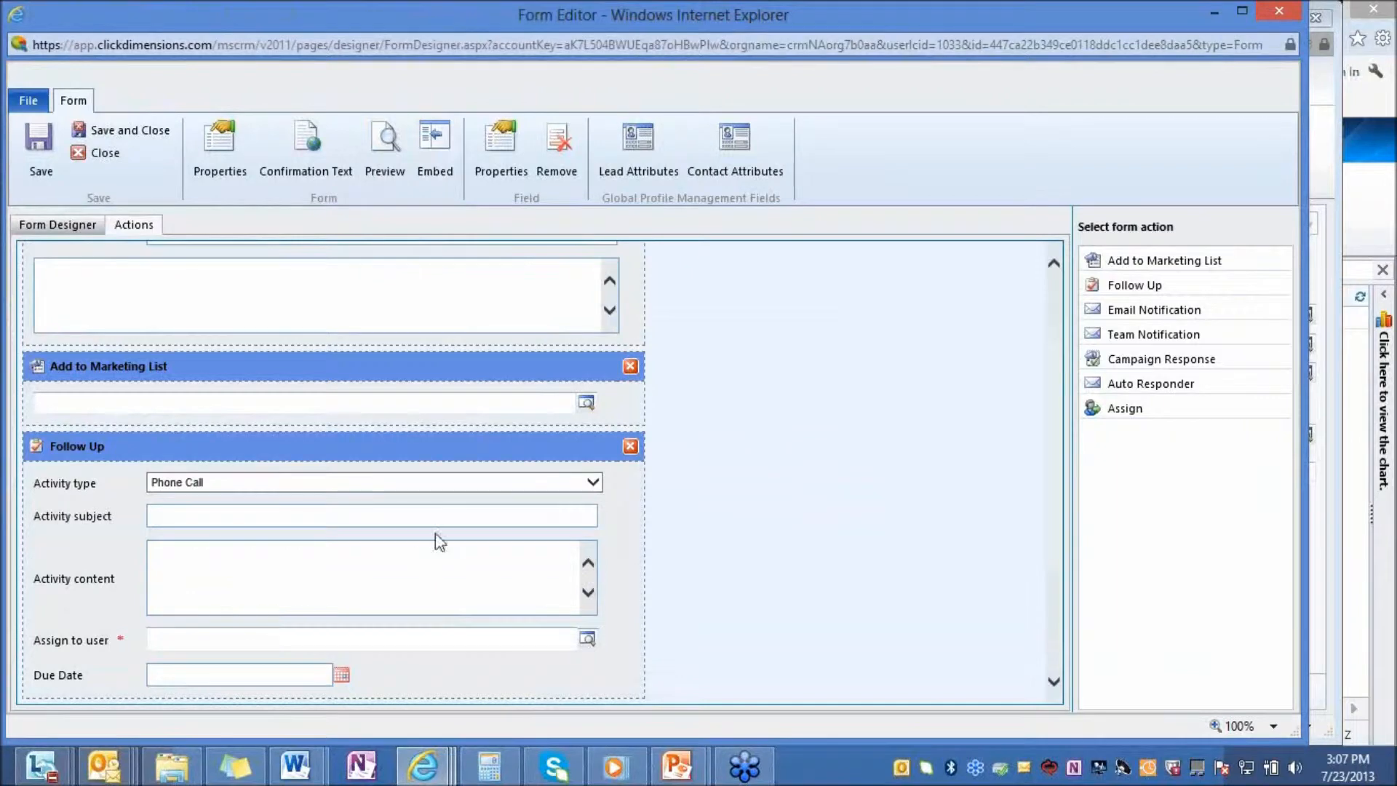
Remove the Add to Marketing List, Follow Up and empty Team Notification actions, and return to the form's field layout
left_click(630, 366)
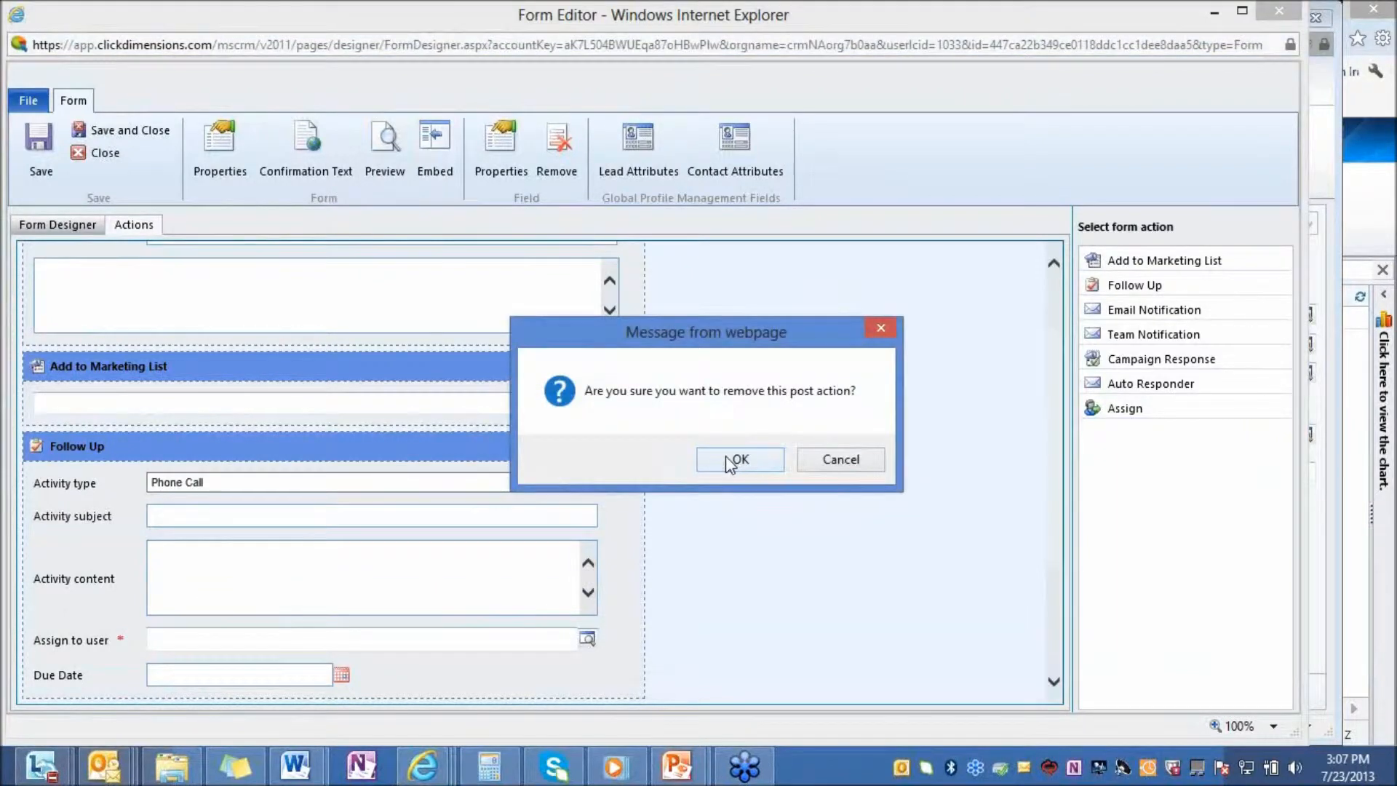
left_click(737, 460)
left_click(630, 366)
left_click(741, 459)
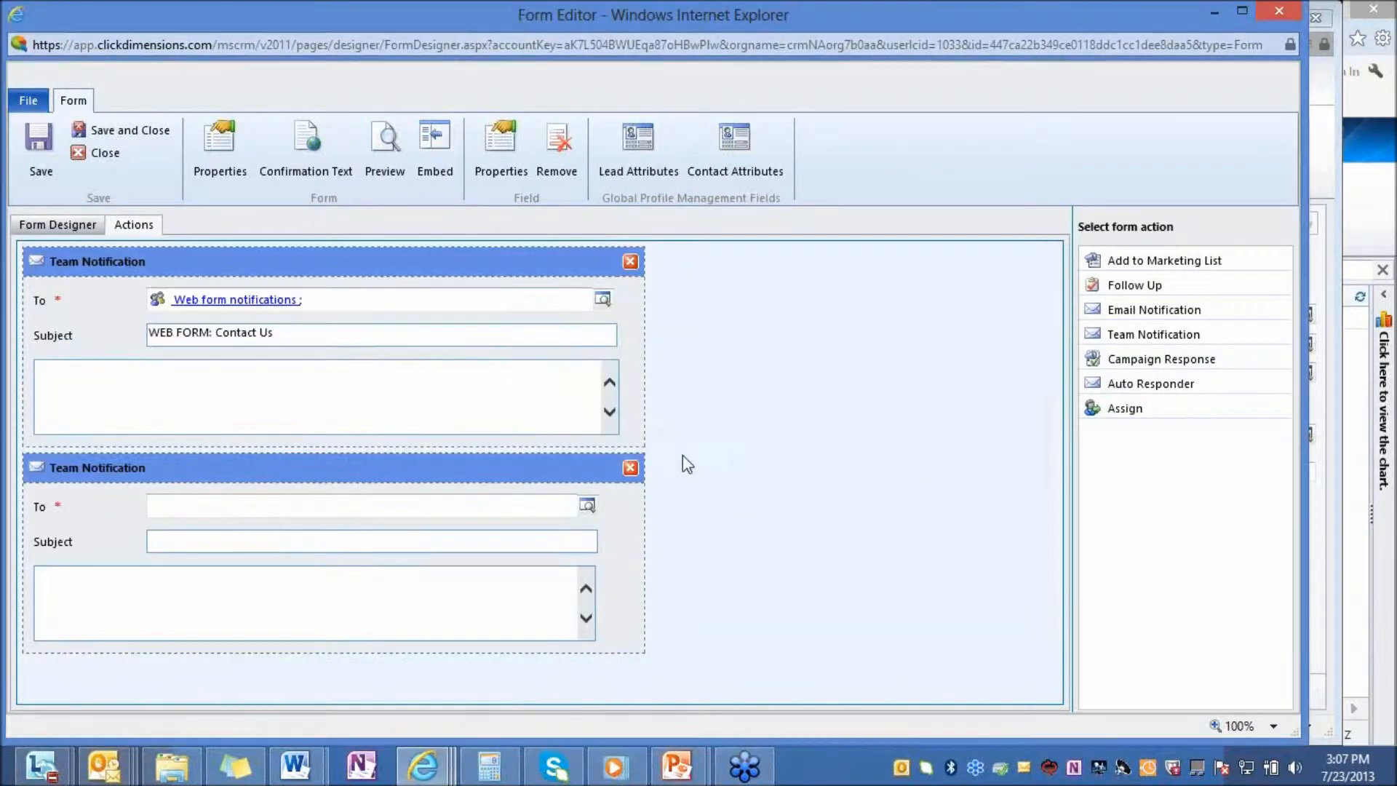
left_click(630, 468)
left_click(737, 459)
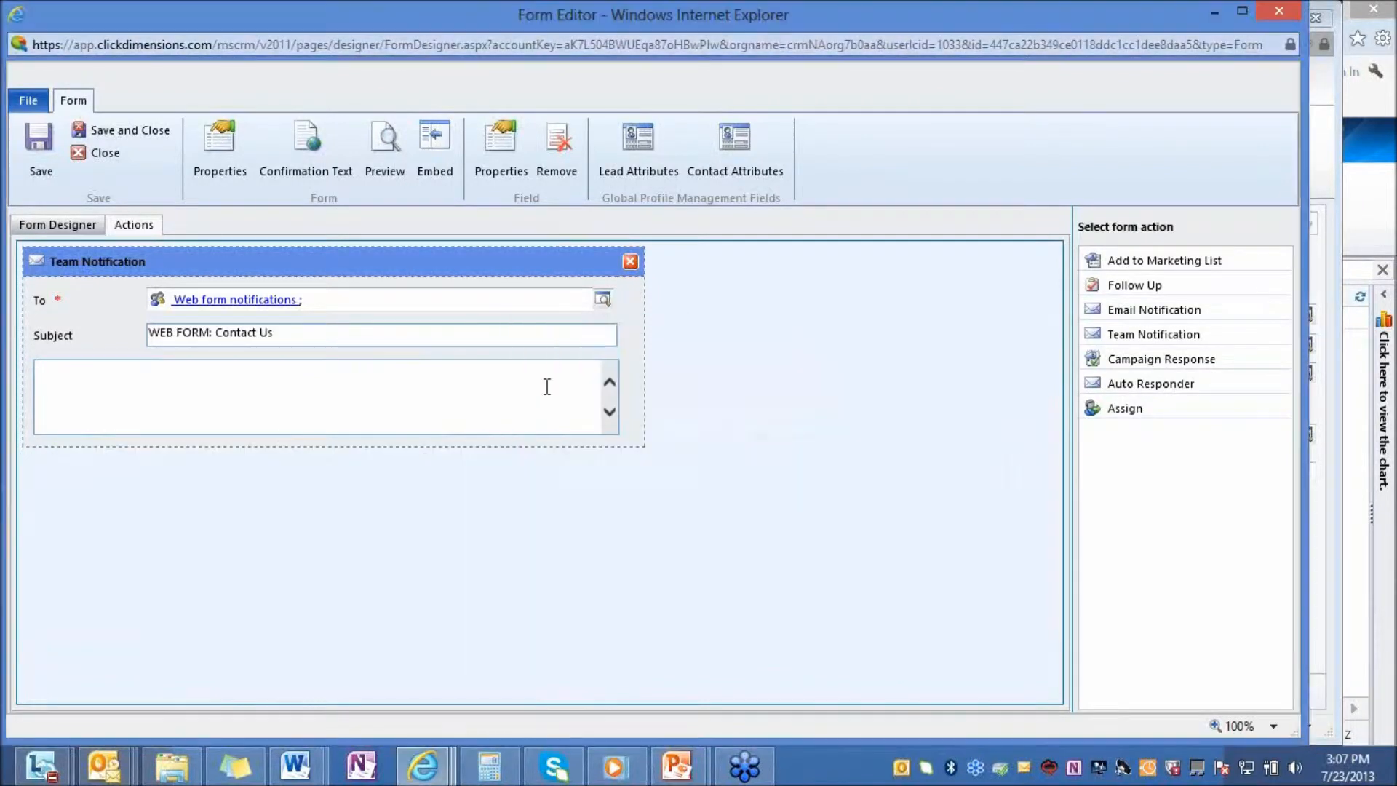
left_click(65, 227)
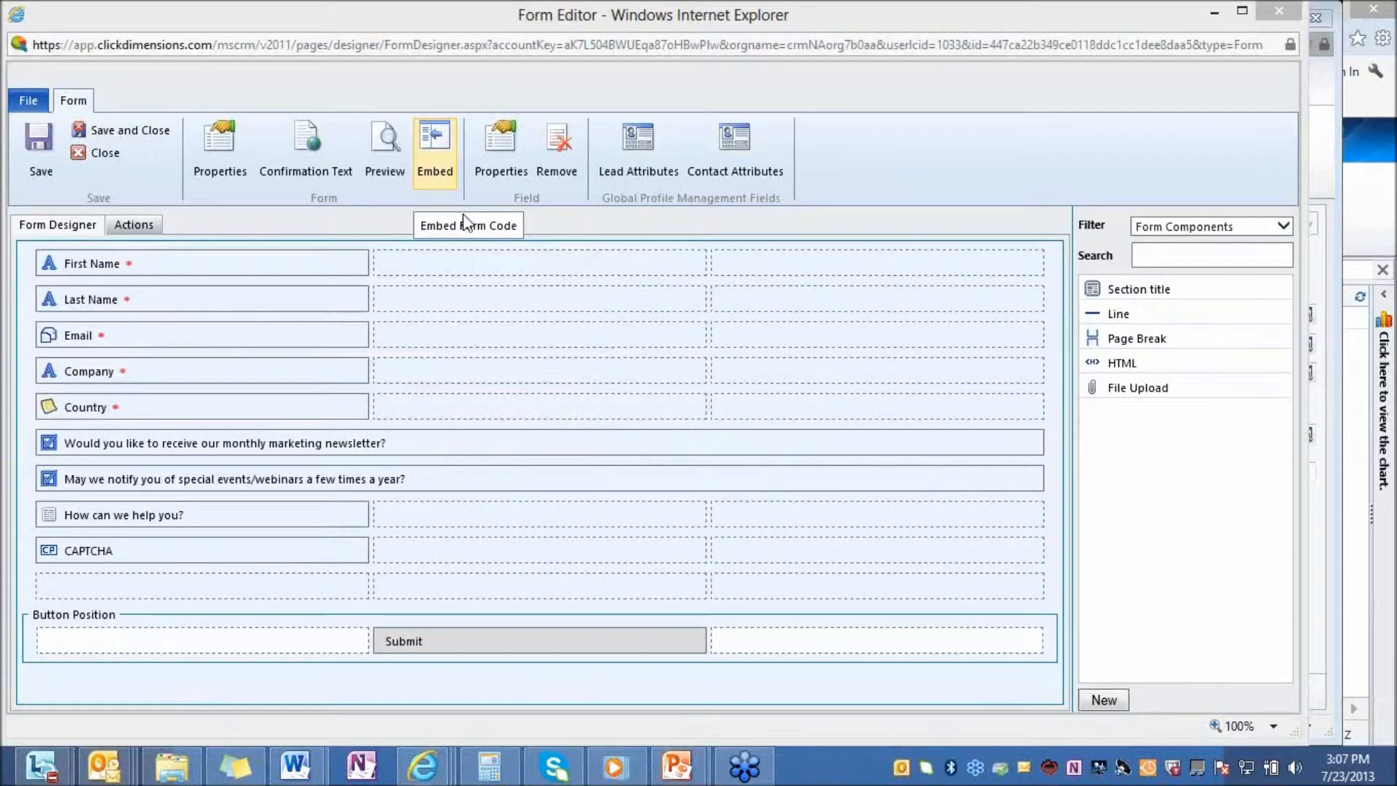
Review the Contact Us form's link, iframe and widget embed codes, and close the embed options
left_click(440, 171)
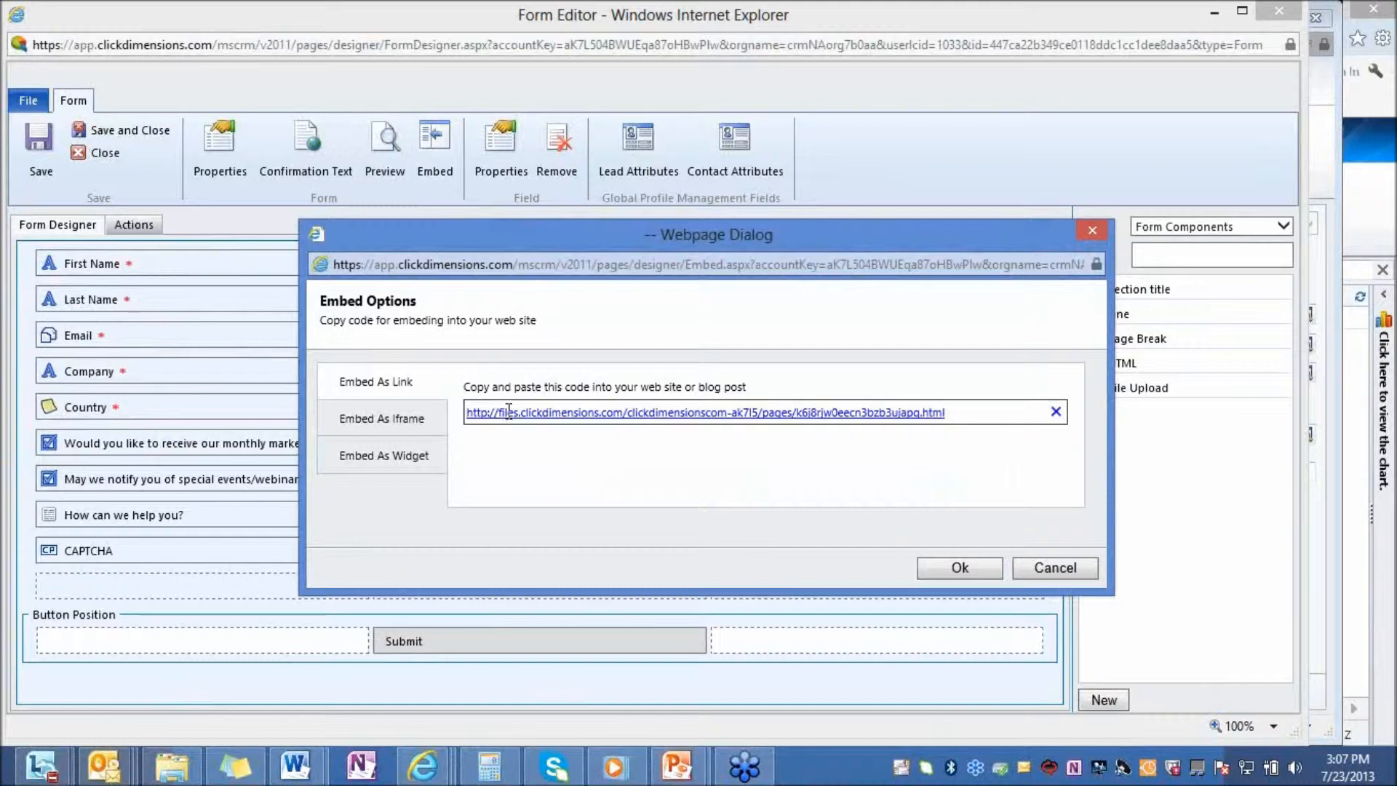
left_click(419, 420)
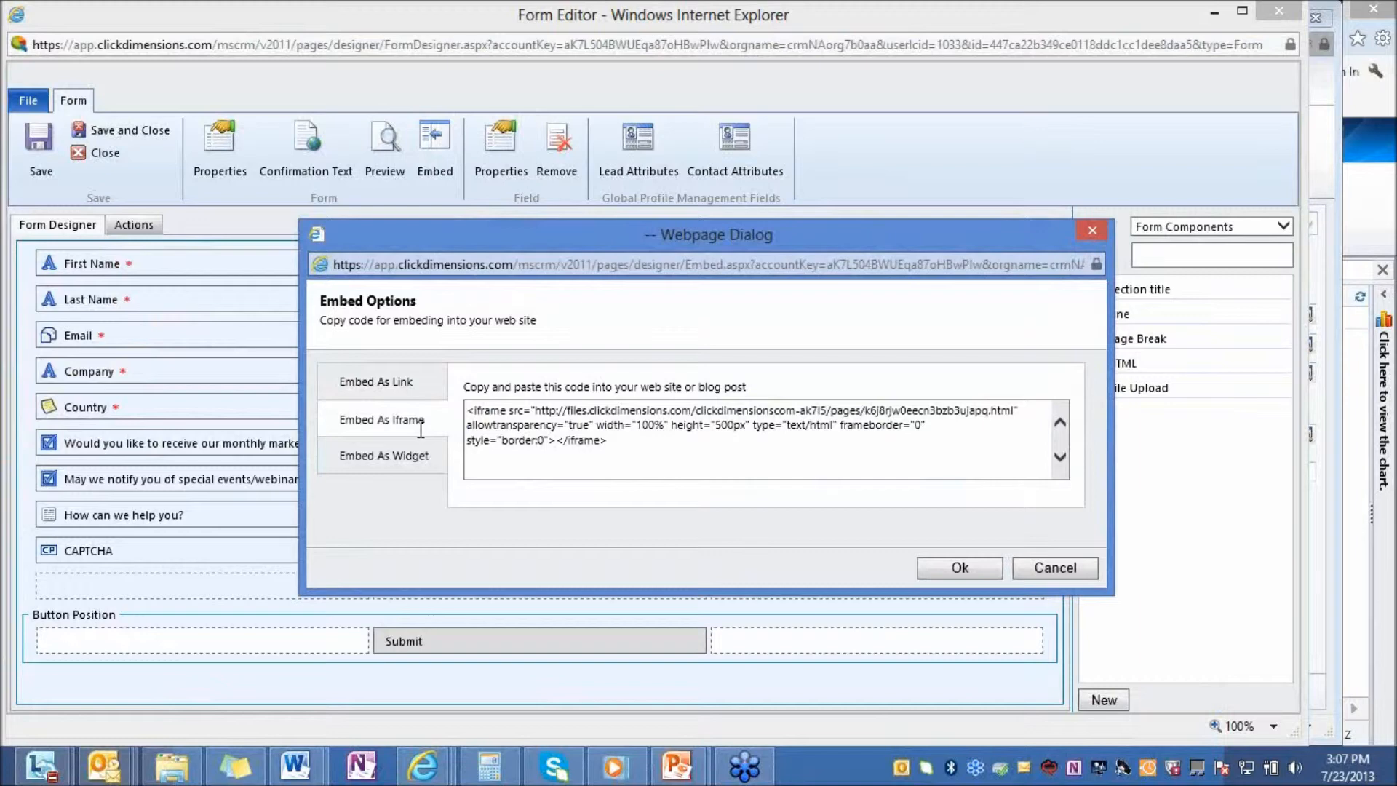
left_click(420, 456)
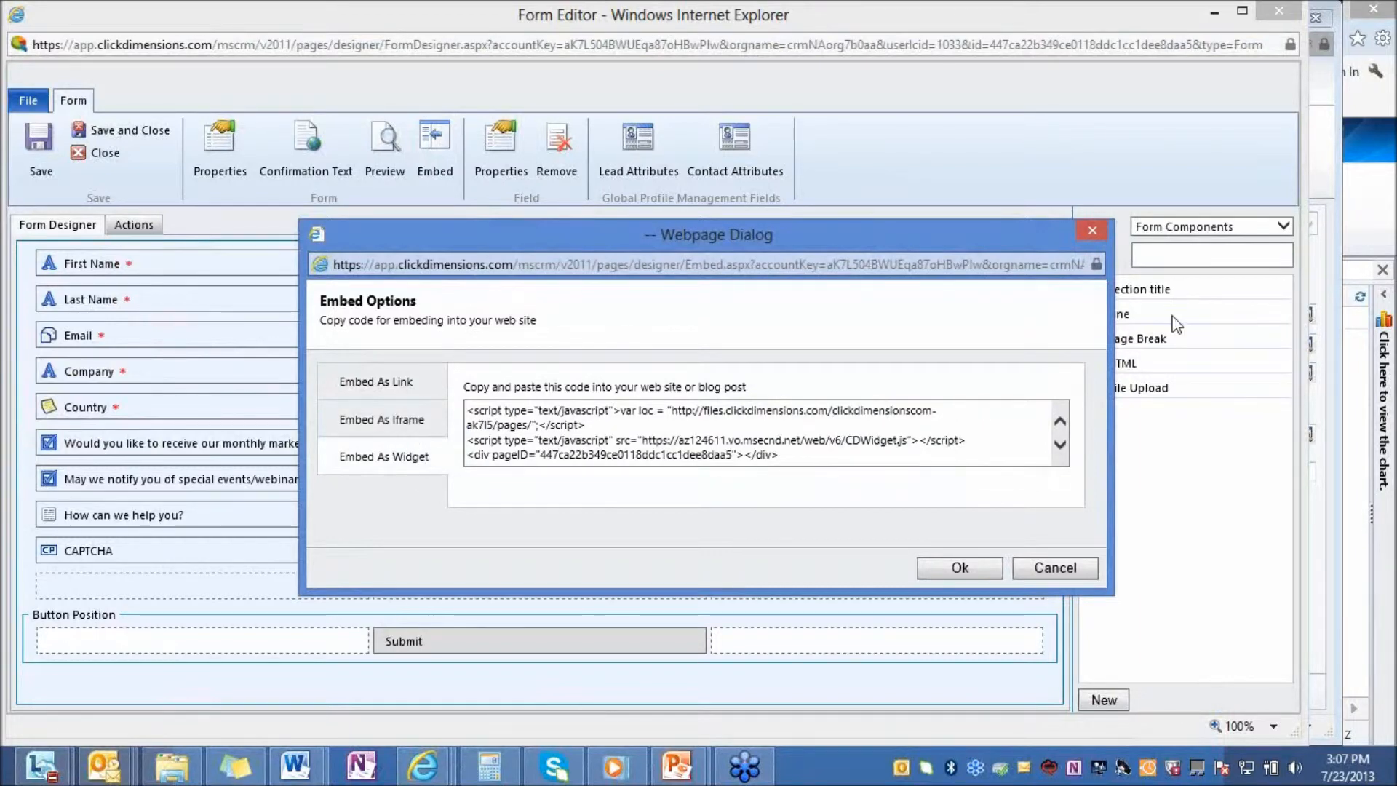
left_click(1091, 232)
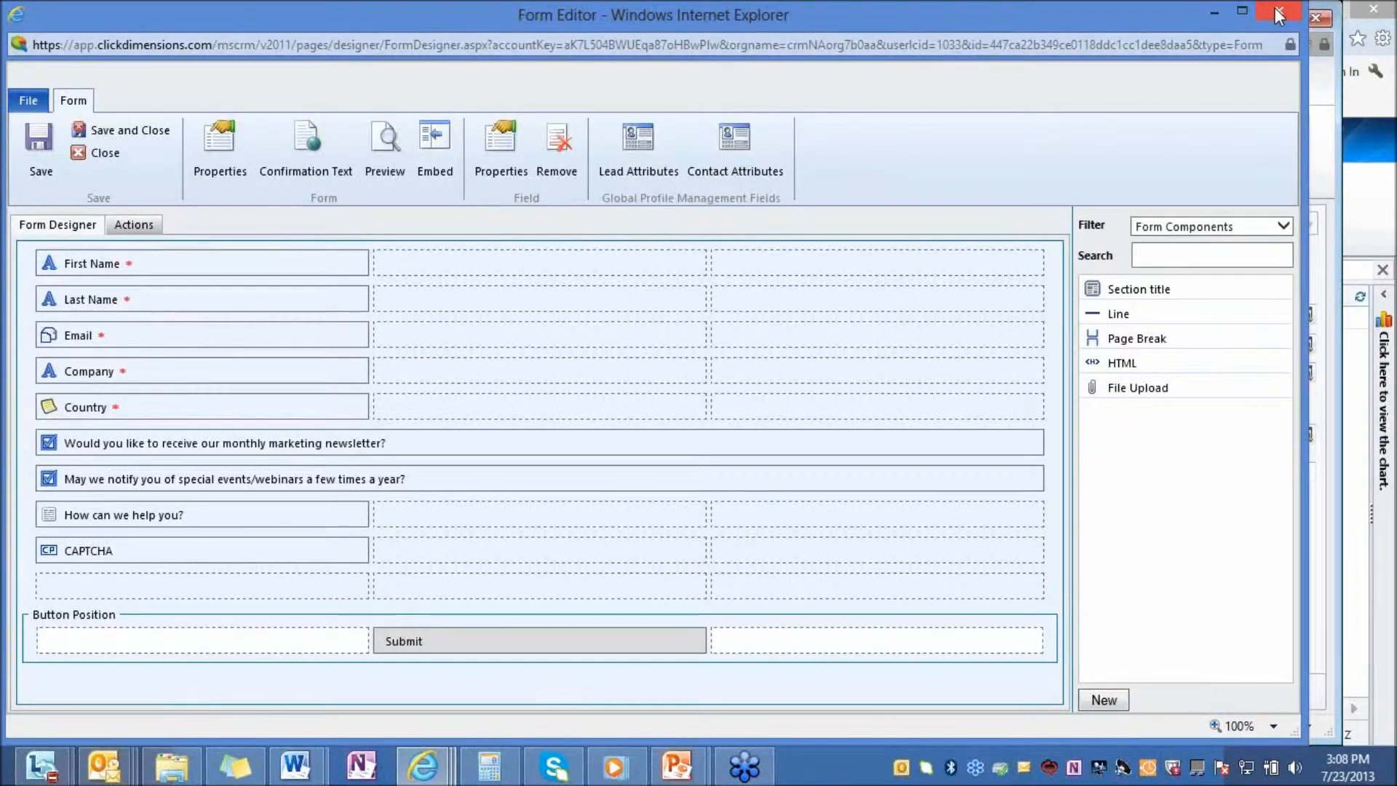
Close the form editor, view the submitted values of the most recent Contact Us posted form, and close the record
left_click(1279, 14)
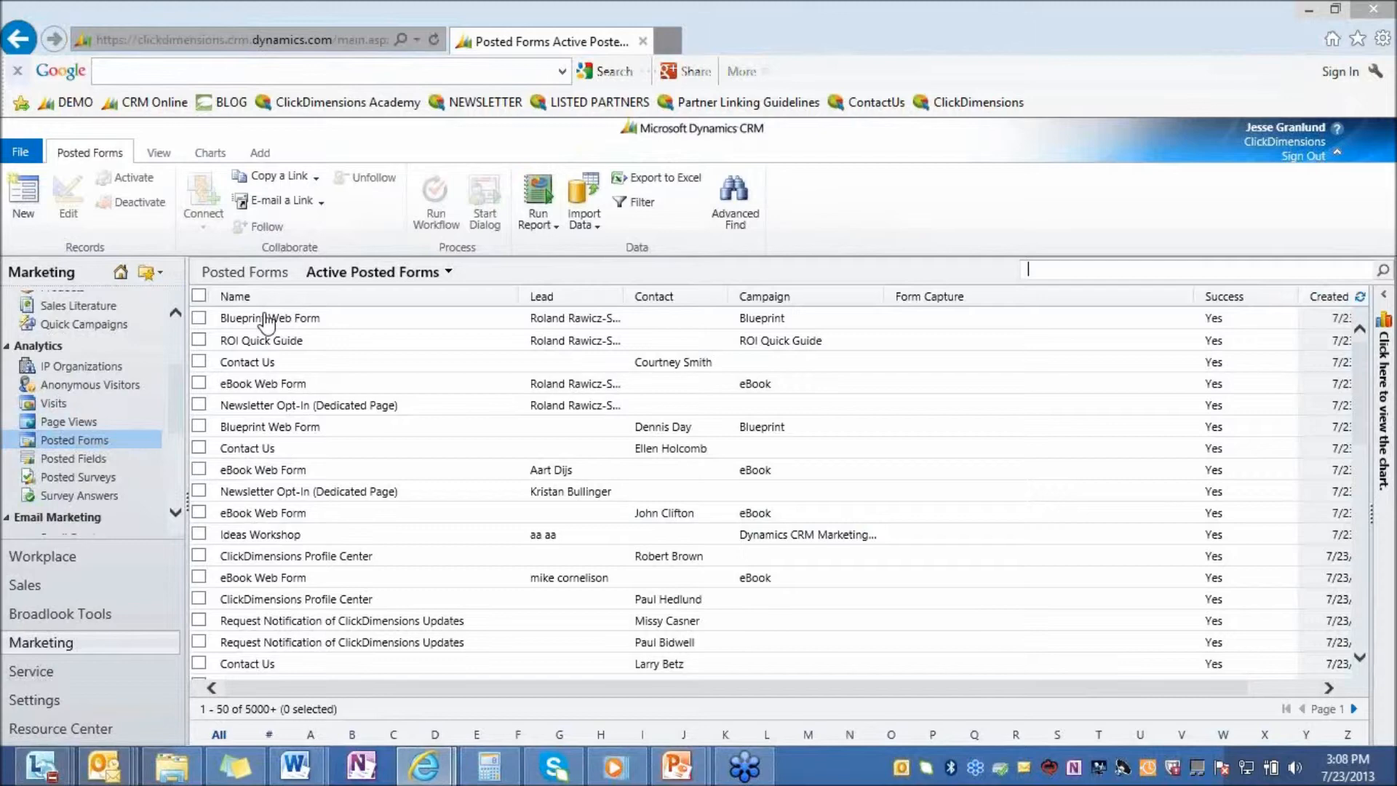
left_click(263, 362)
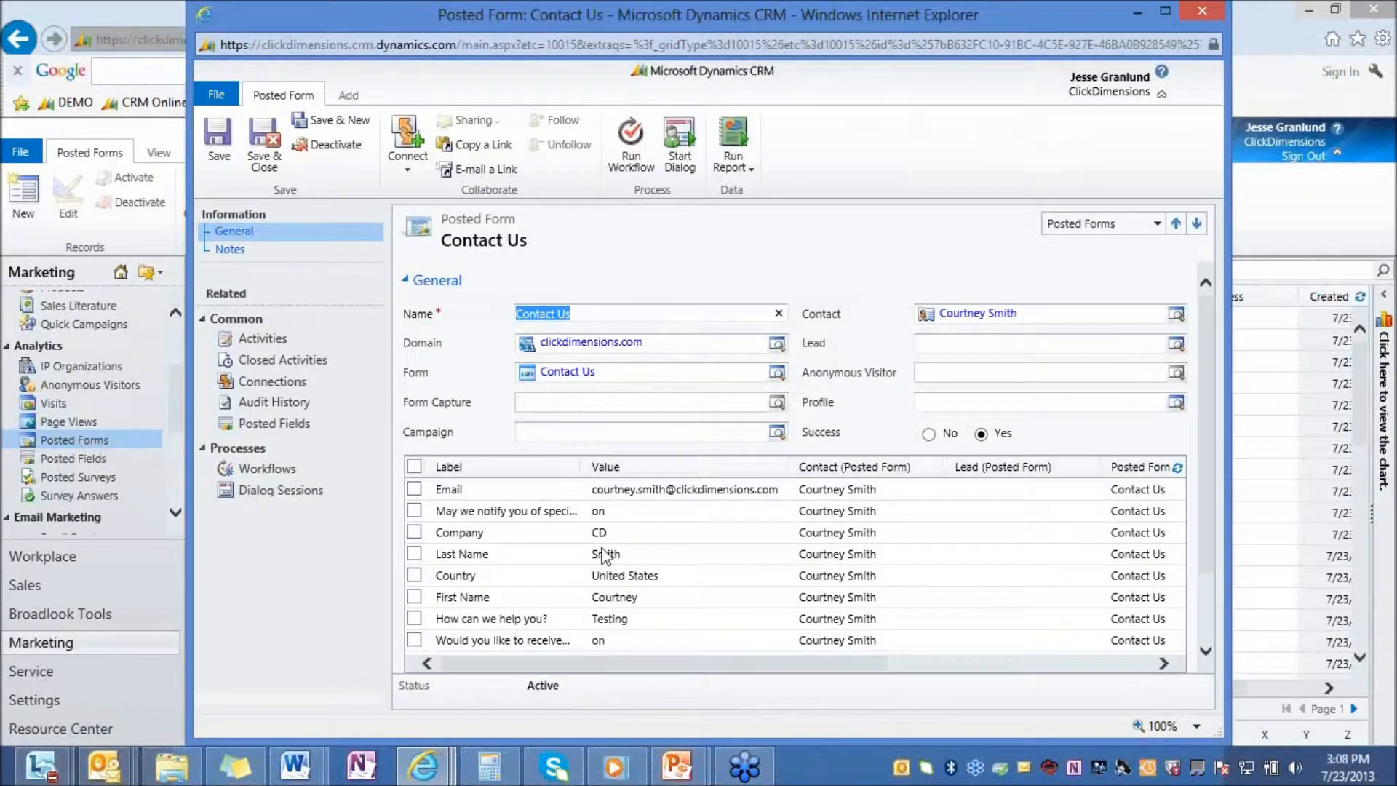
left_click(1197, 11)
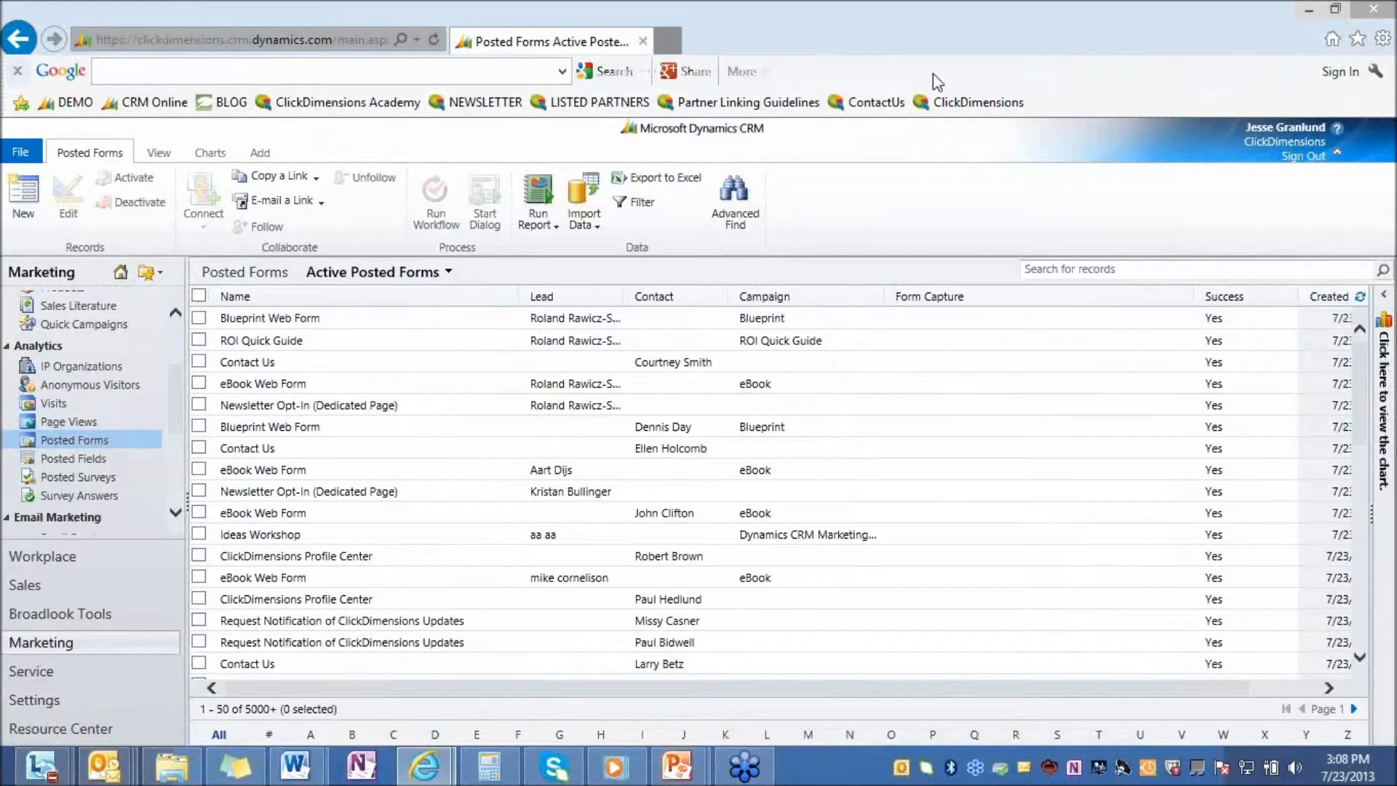
Go to the ClickDimensions web content in Settings, search for "on", and open the first Onboarding: Post-Training Survey record maximized
left_click(54, 710)
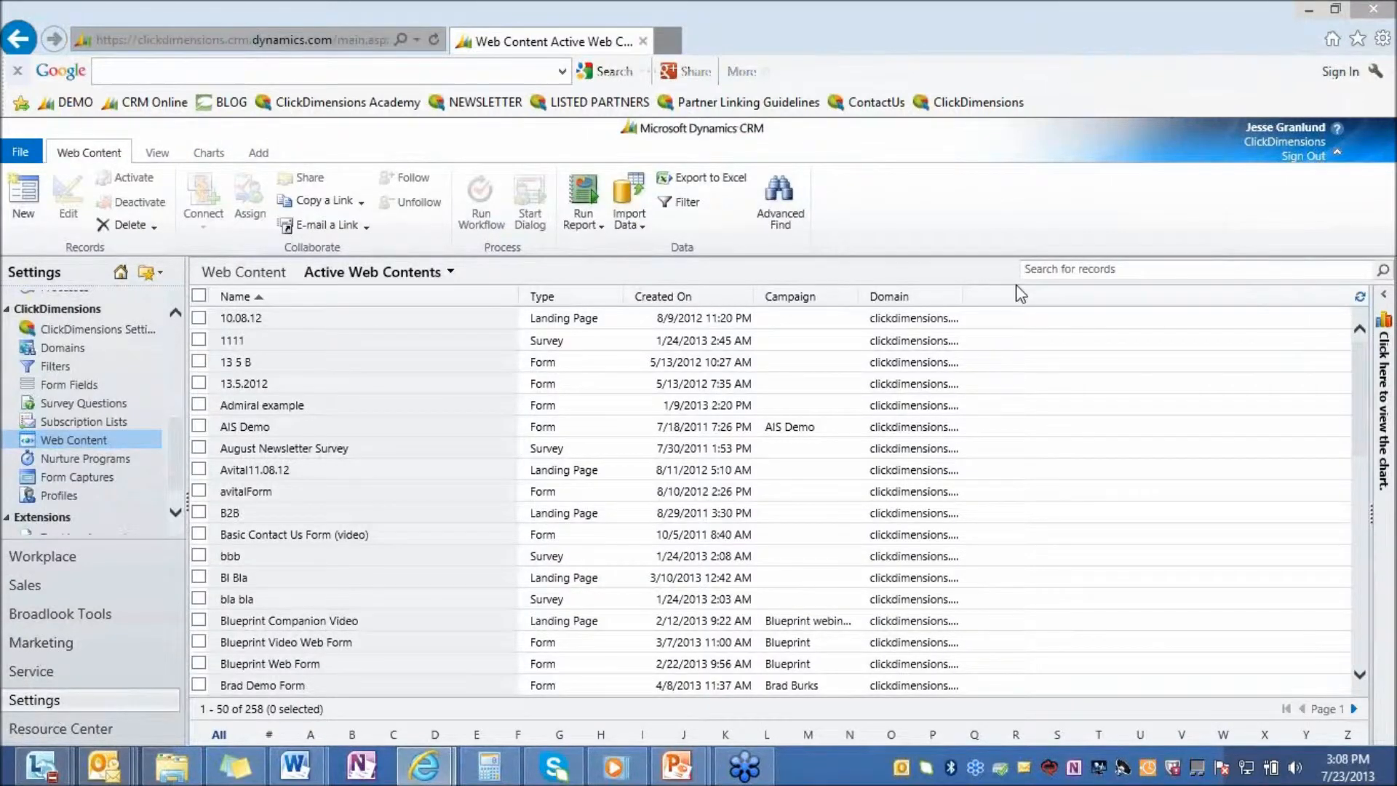
left_click(1115, 275)
type("onb")
key("BackSpace")
key("Return")
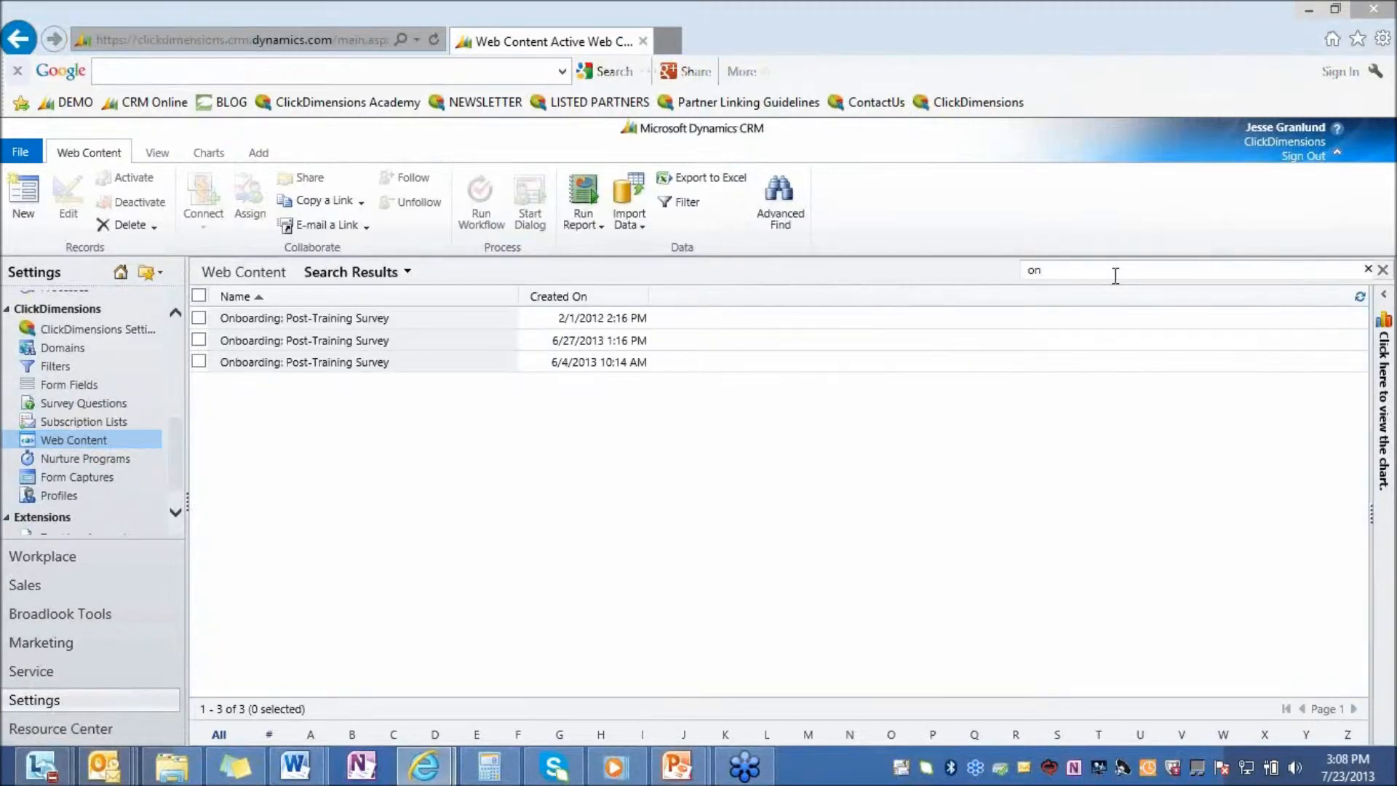
double_click(339, 320)
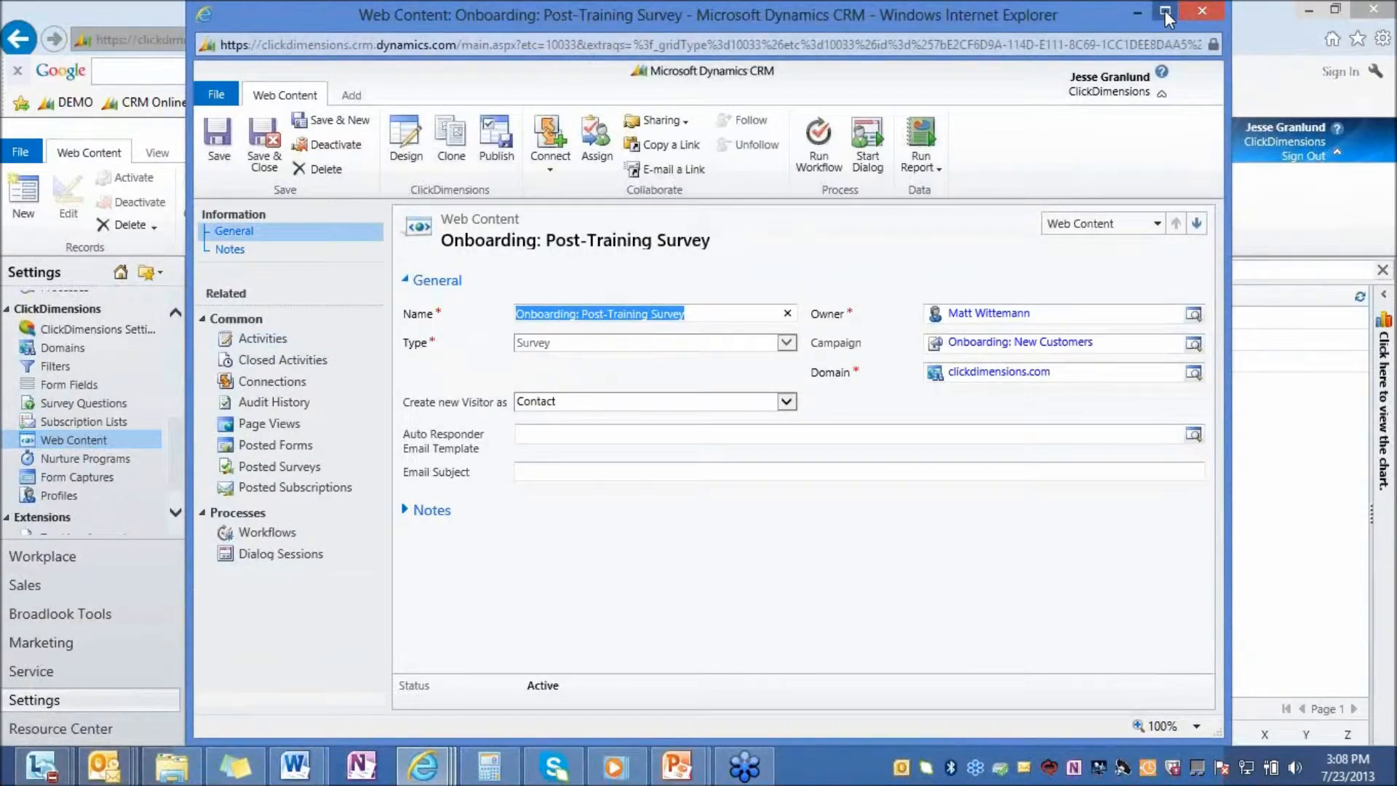
left_click(1165, 12)
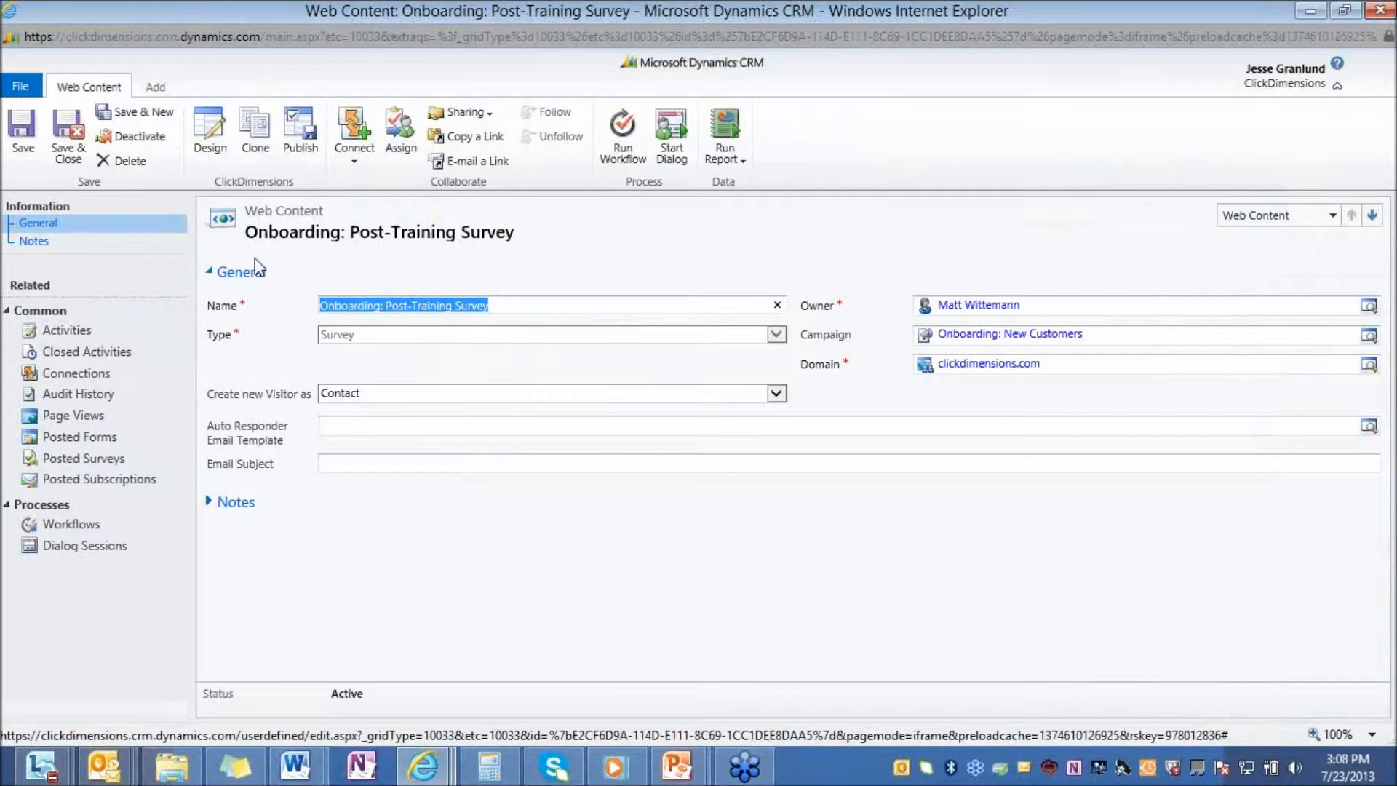
Open the Onboarding: Post-Training Survey's design in a maximized window and filter the available items to Survey Components
left_click(779, 336)
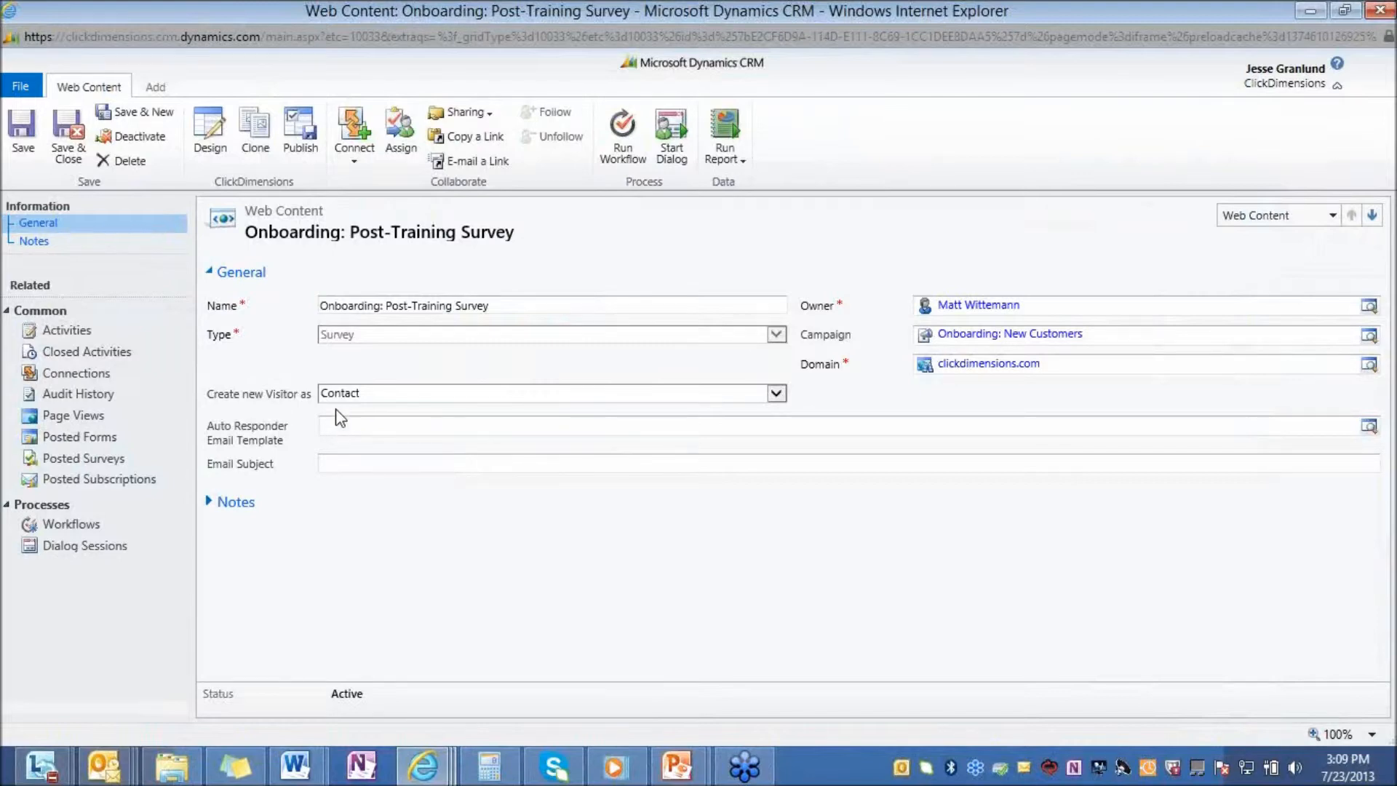
left_click(204, 143)
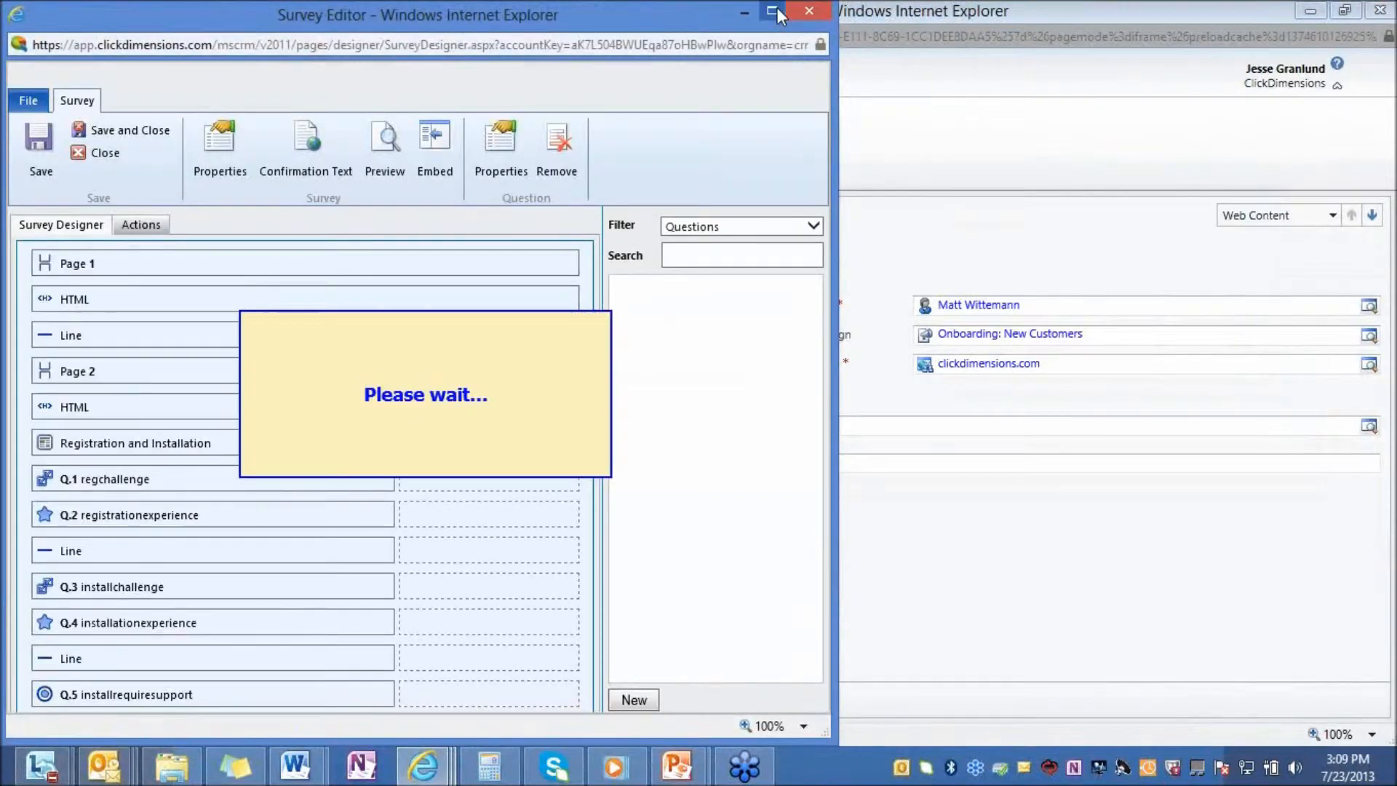
left_click(773, 10)
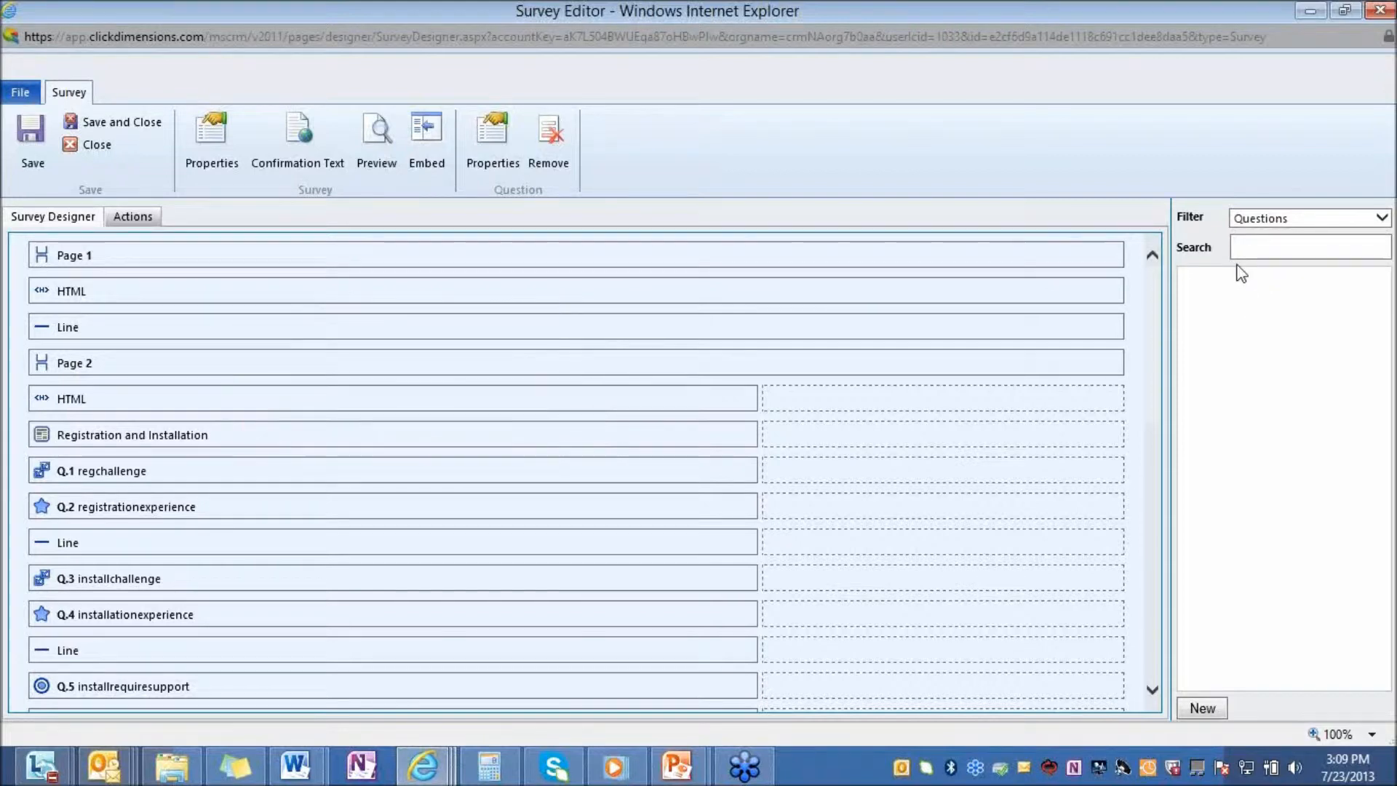
mouse_move(1281, 306)
left_mouse_down()
mouse_move(877, 400)
mouse_move(1157, 381)
mouse_move(1282, 297)
left_mouse_up()
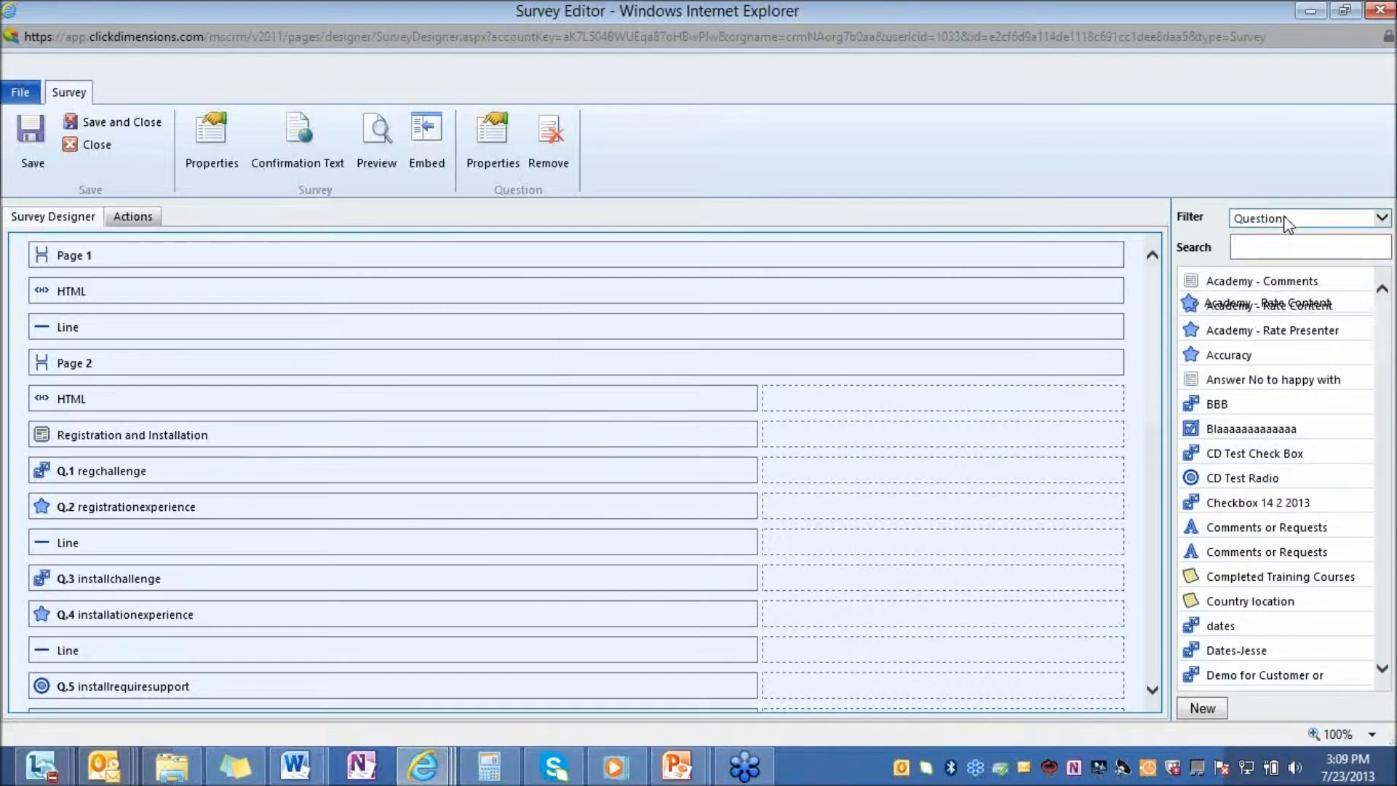
left_click(1285, 221)
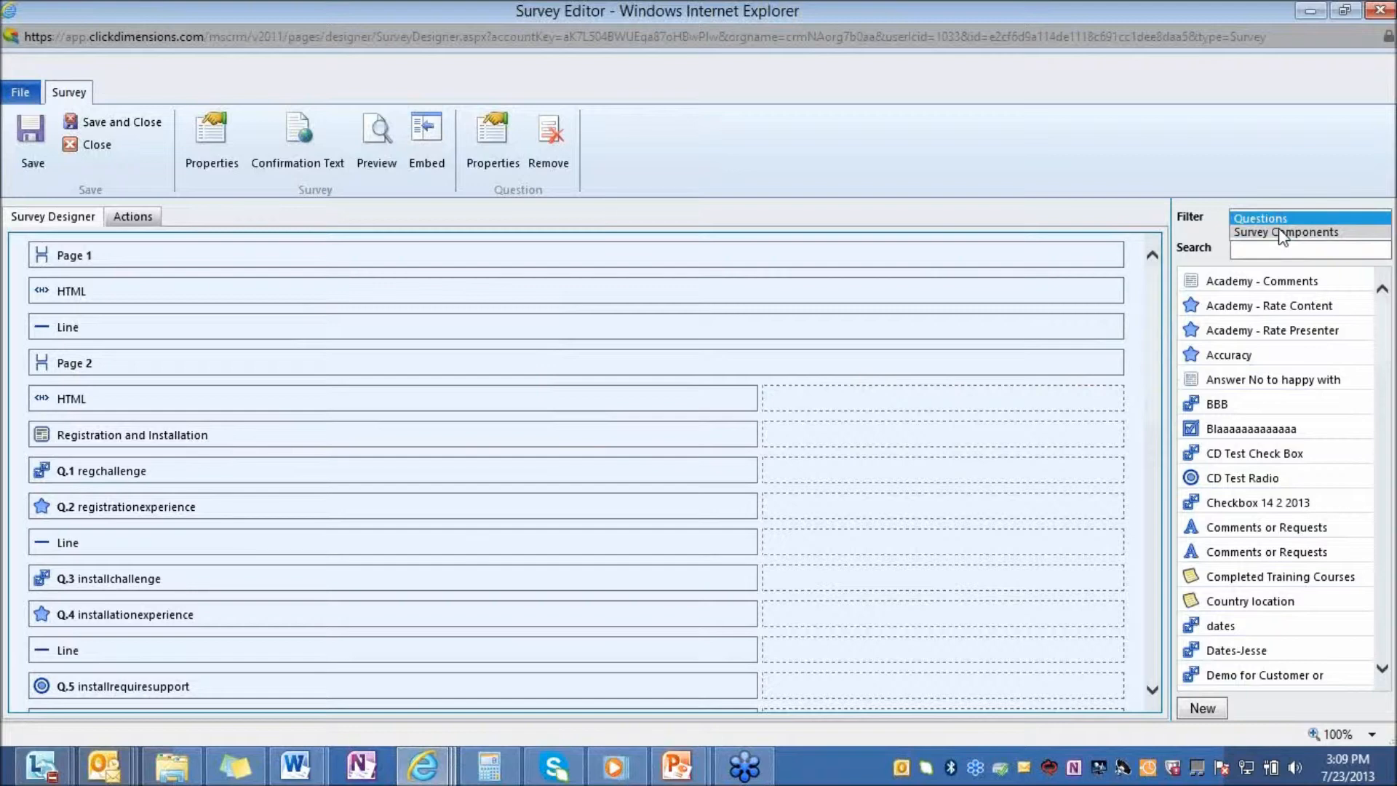
left_click(1282, 233)
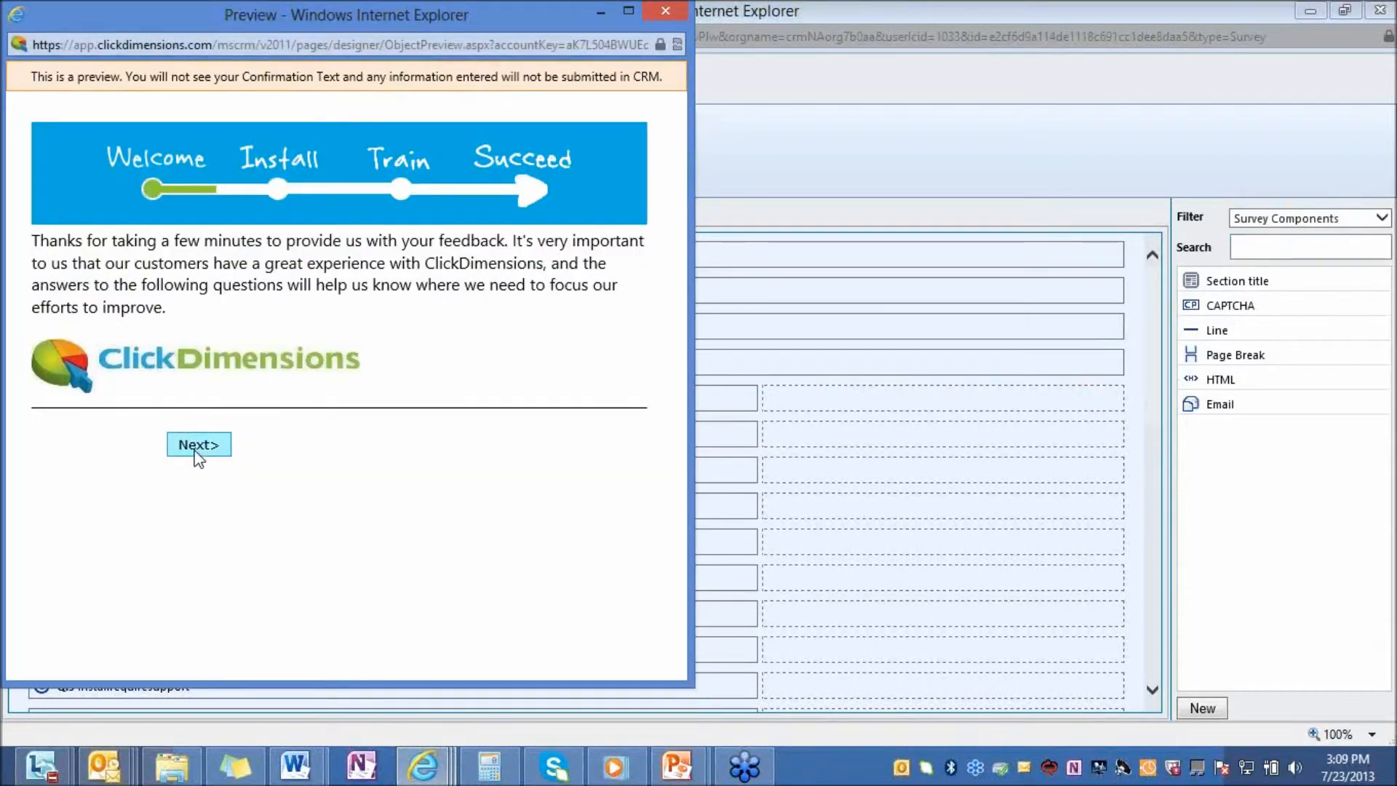
Test the survey preview's second page by ticking the first two registration challenges and rating registration ease seven stars, and close it
left_click(195, 449)
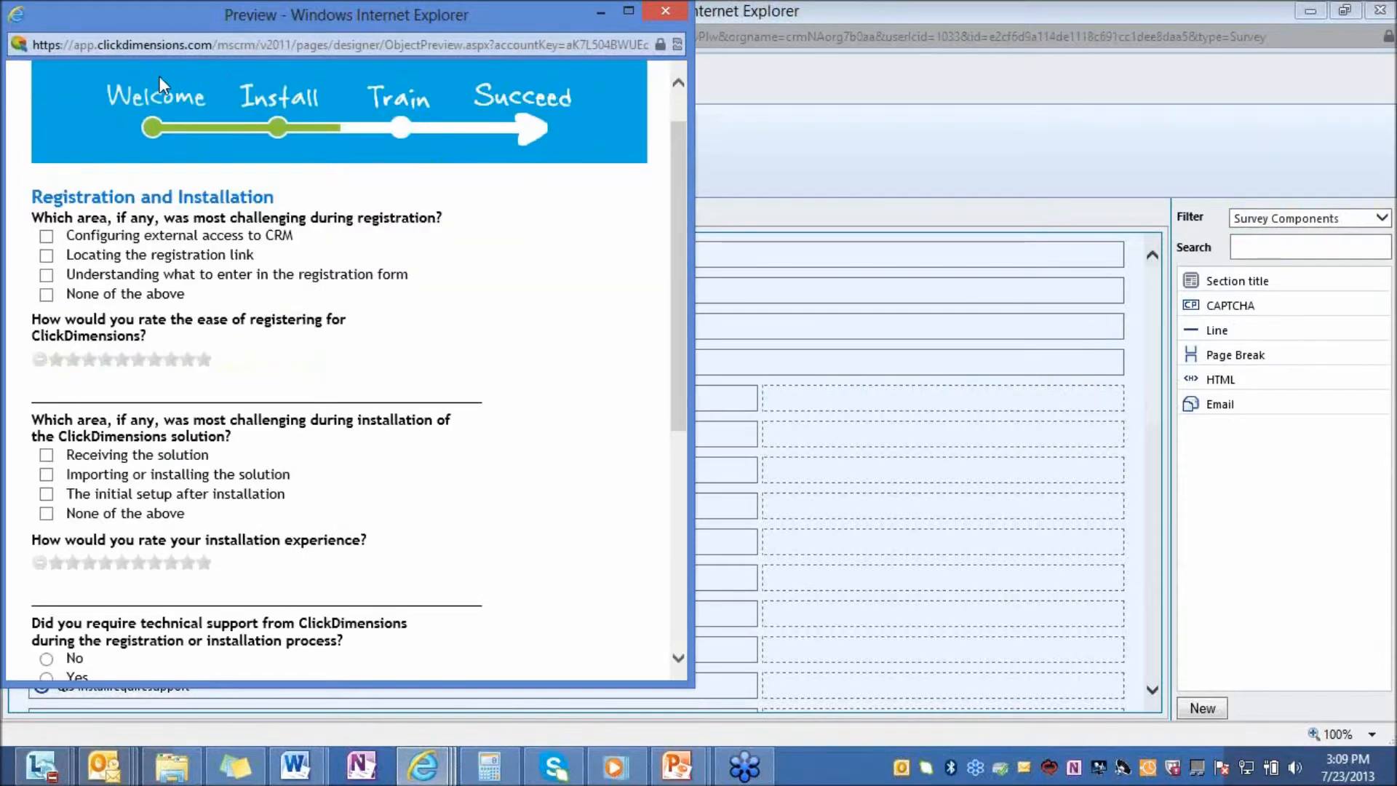
left_click(45, 236)
left_click(45, 255)
left_click(187, 360)
left_click(157, 361)
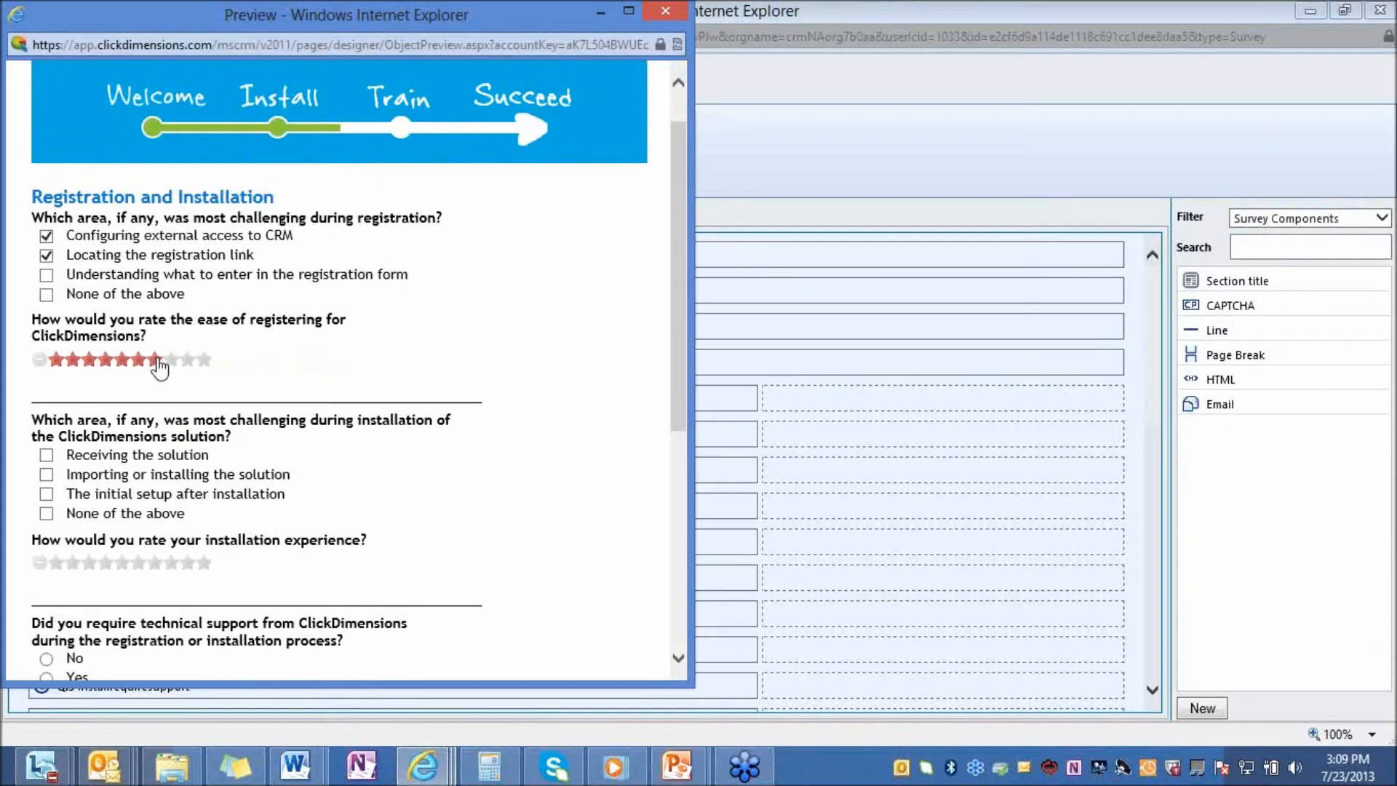
left_click(156, 359)
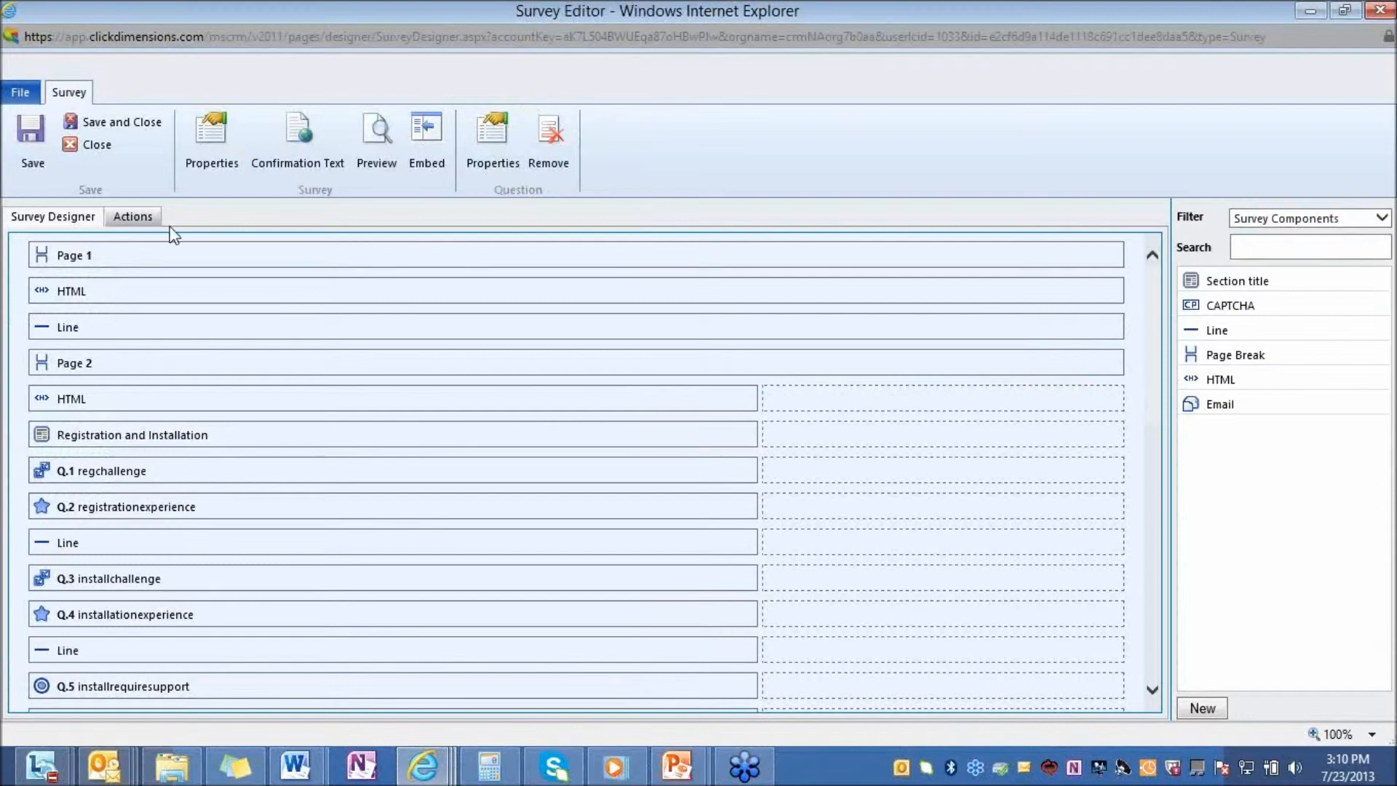
Show the survey's actions and try adding a Follow Up action below the Email Notification
left_click(134, 220)
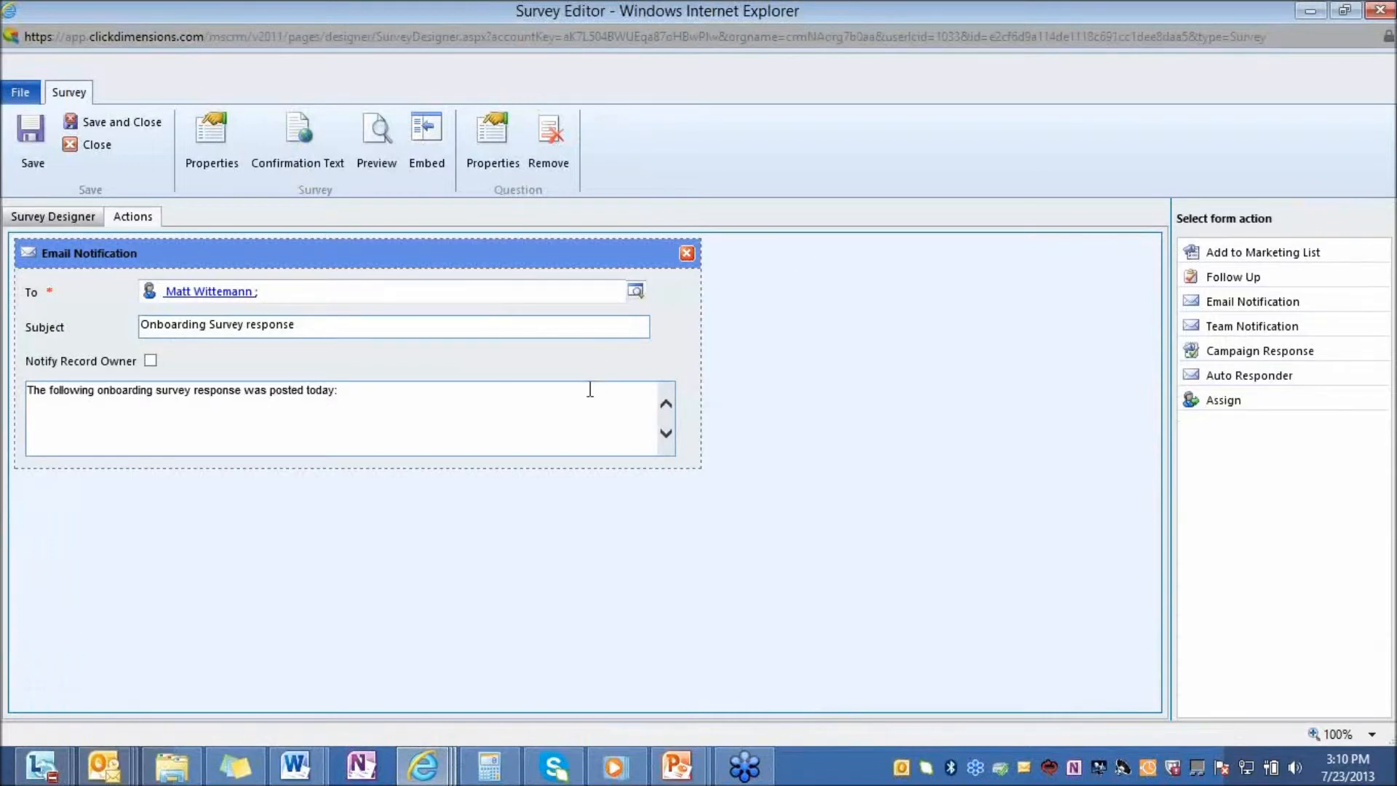
left_click_drag(1282, 275, 317, 502)
left_click_drag(352, 512, 478, 521)
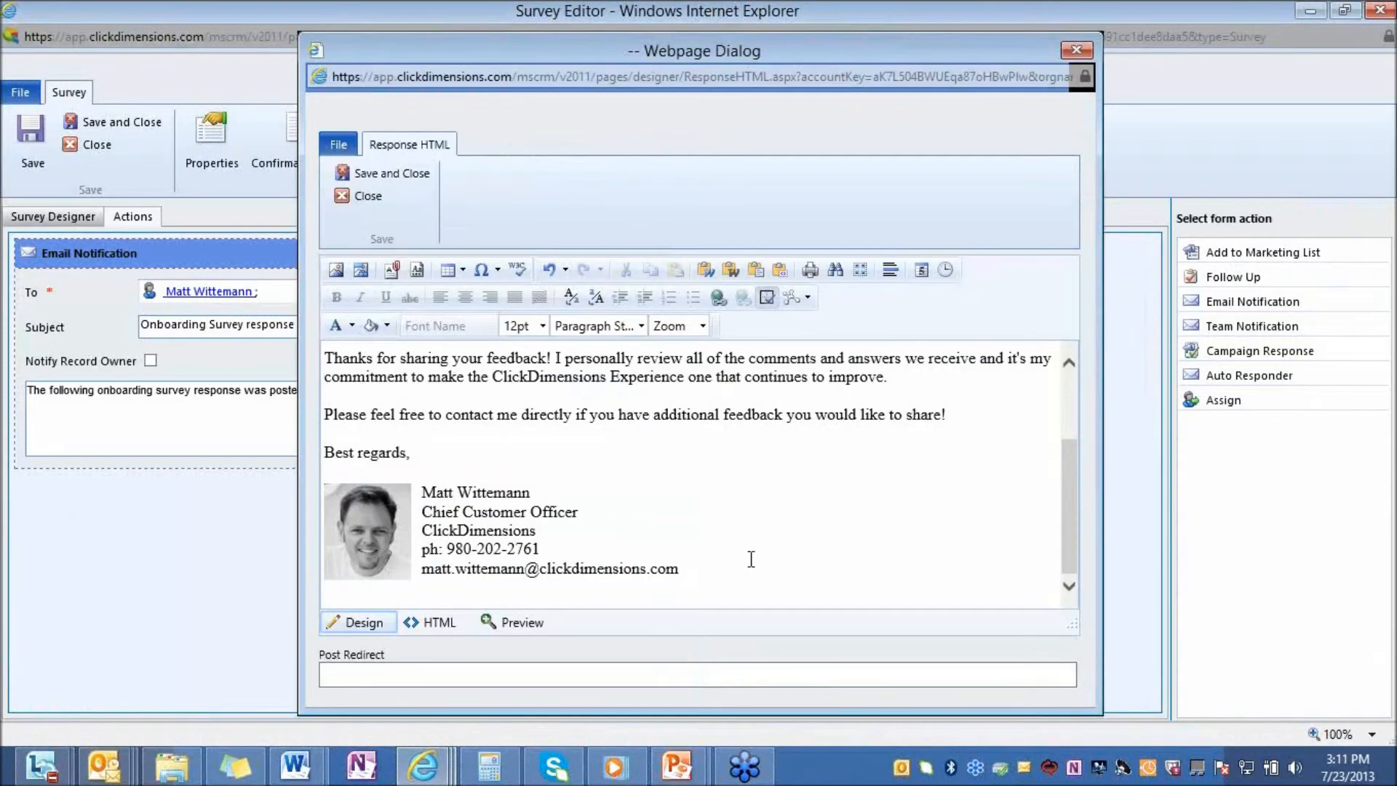
Review the survey's confirmation text in HTML and design views, check the Post Redirect field, and close the editor without saving
scroll(748, 561, "up", 3)
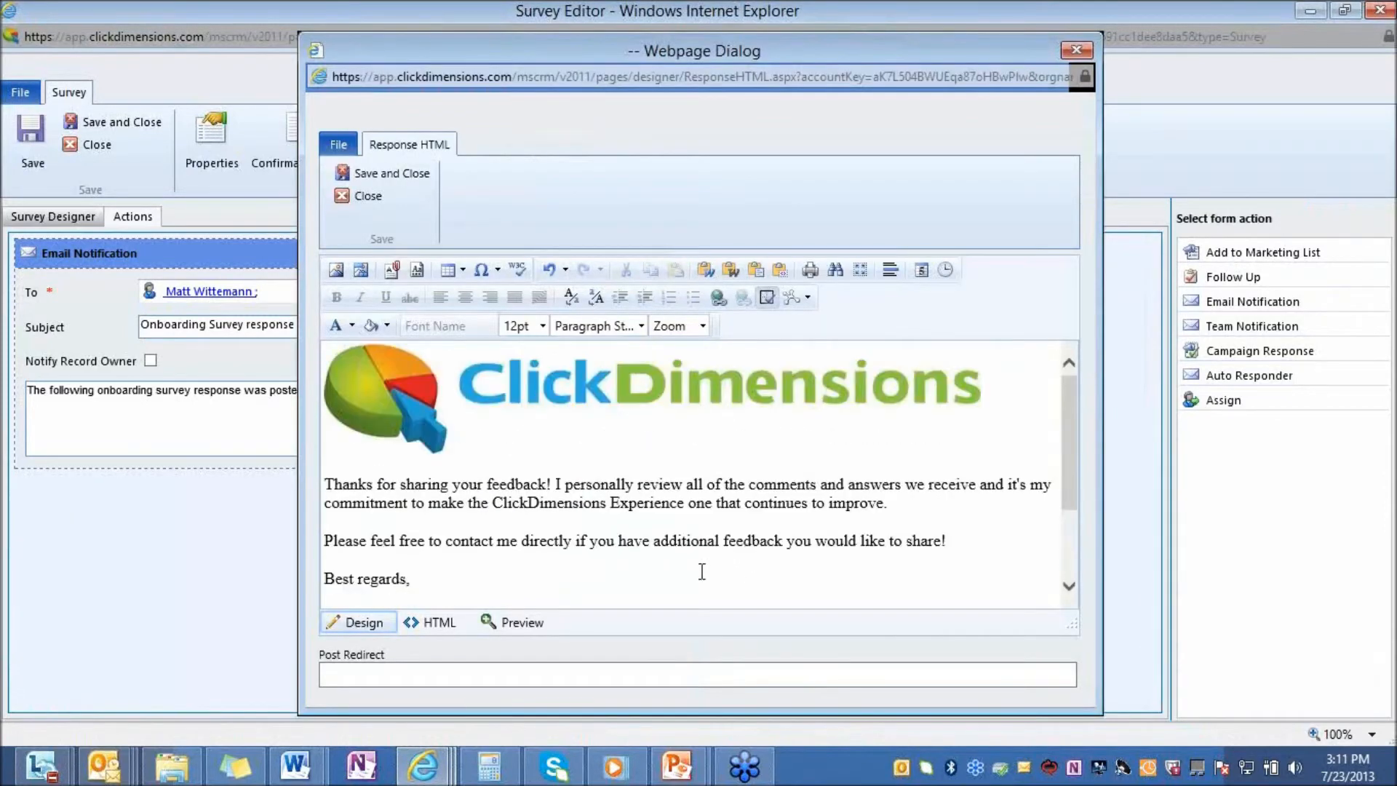
left_click(430, 623)
left_click(364, 623)
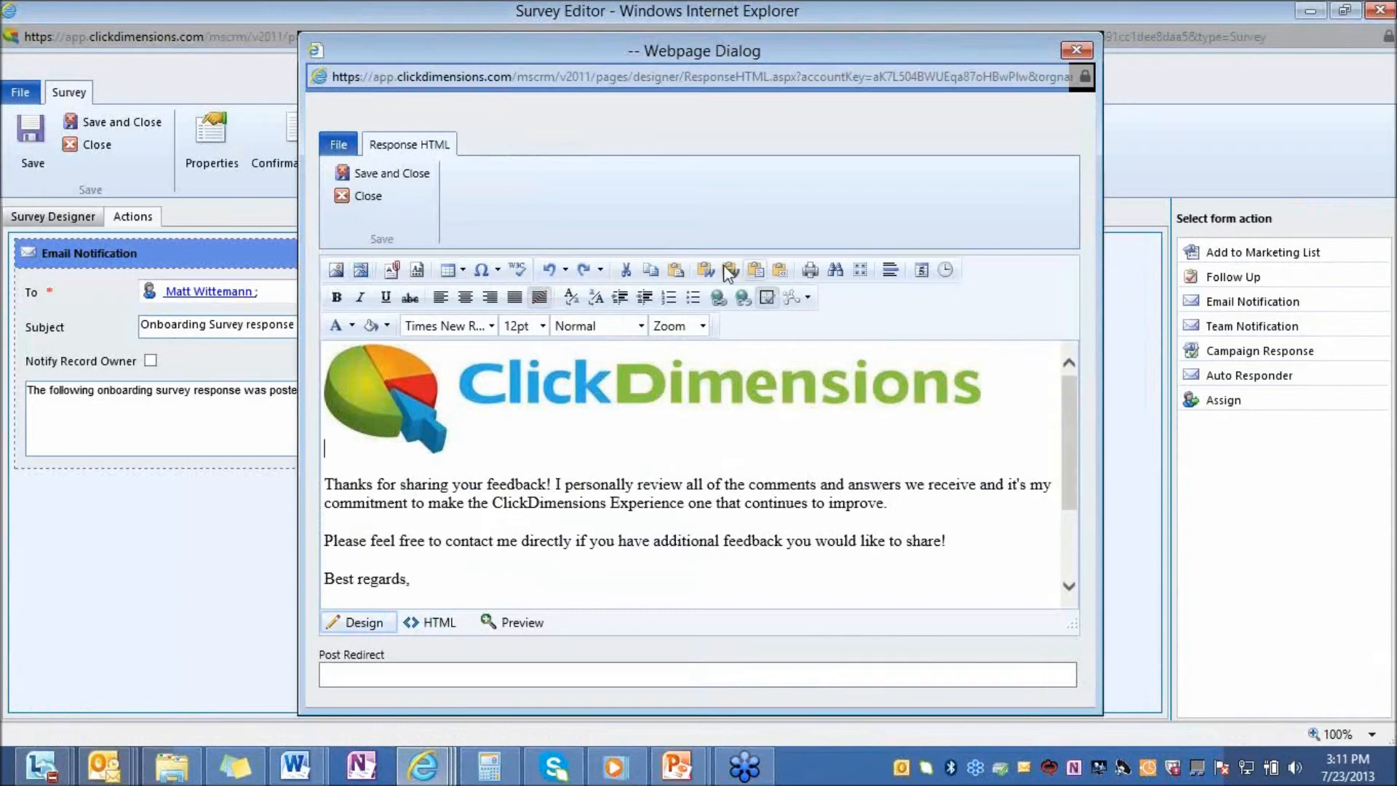
left_click(354, 670)
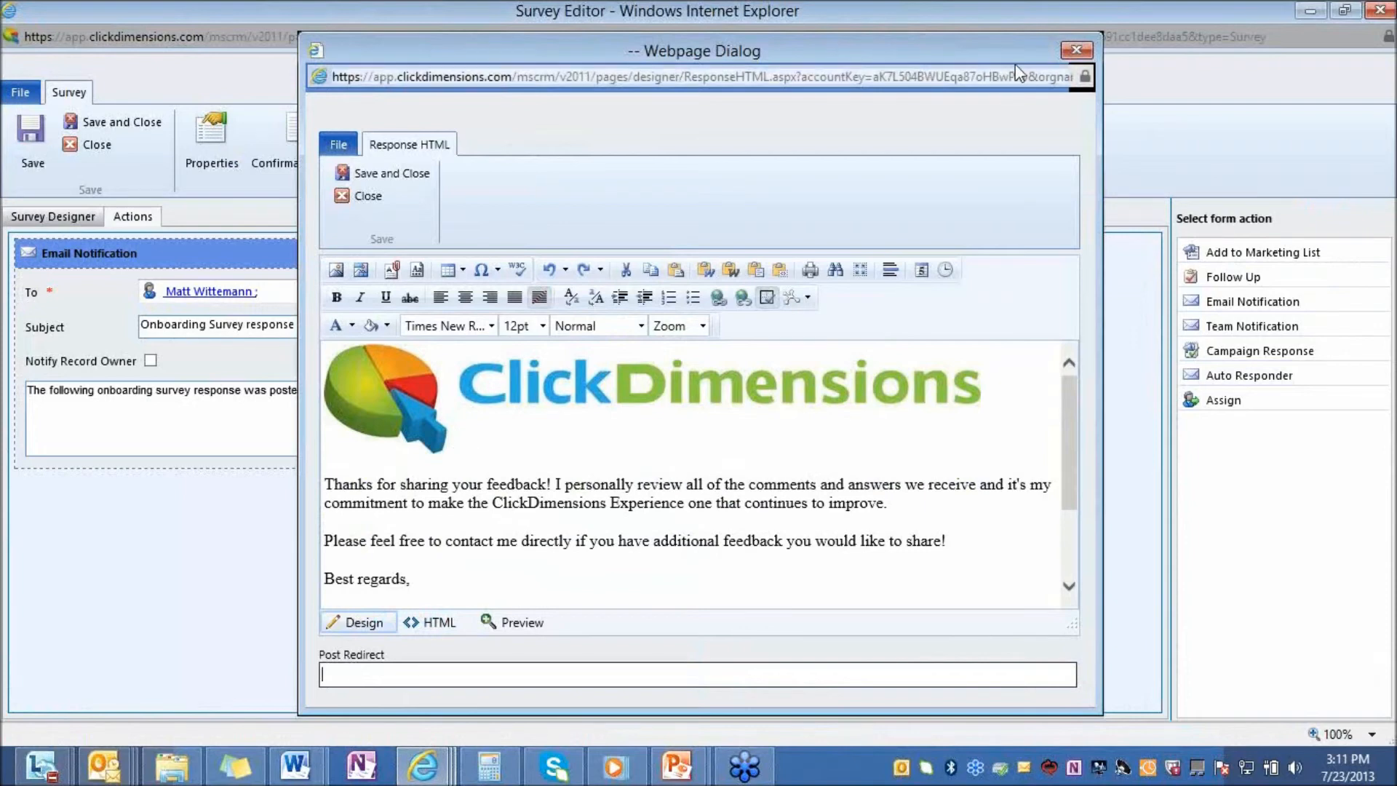
left_click(1083, 49)
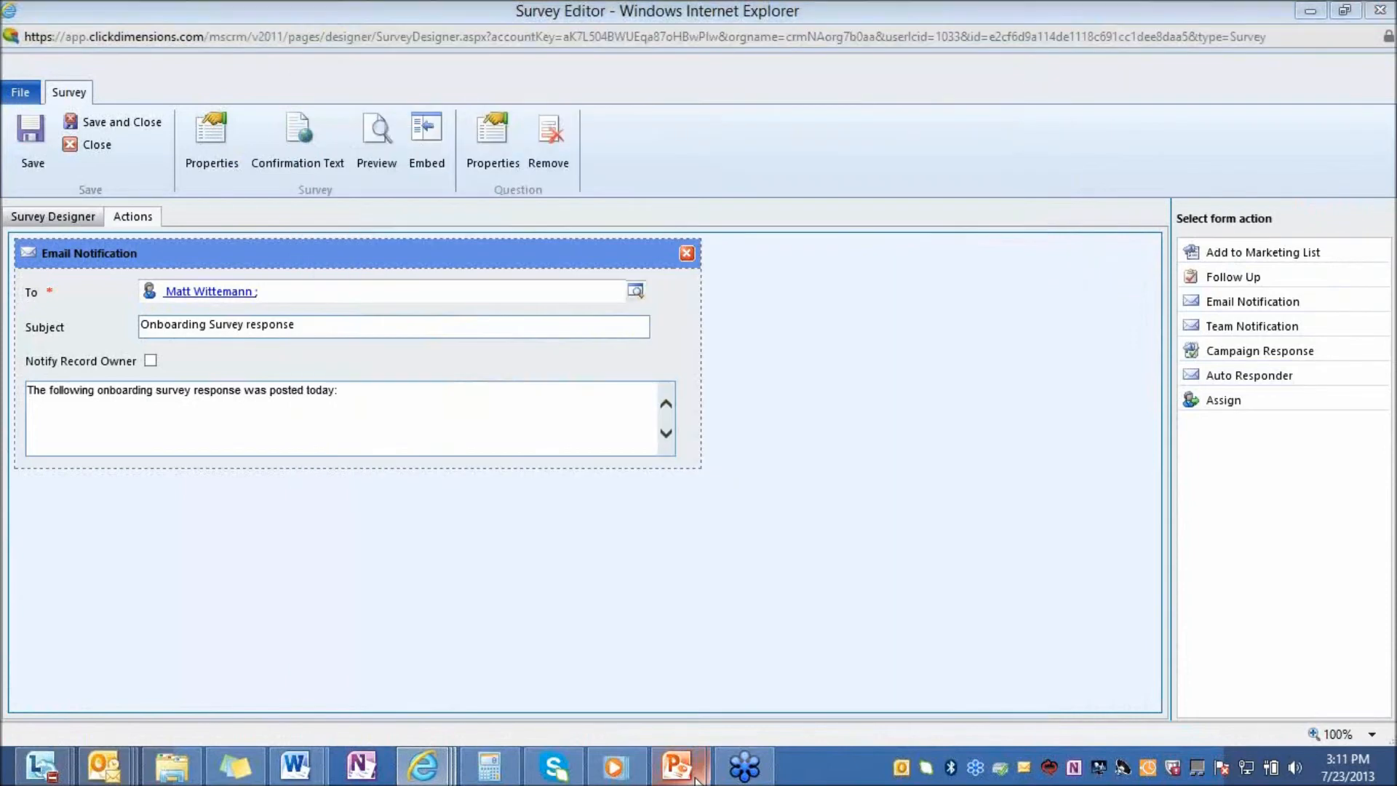
Switch to the PowerPoint slide show displaying the Contact slide
mouse_move(676, 764)
left_click(792, 655)
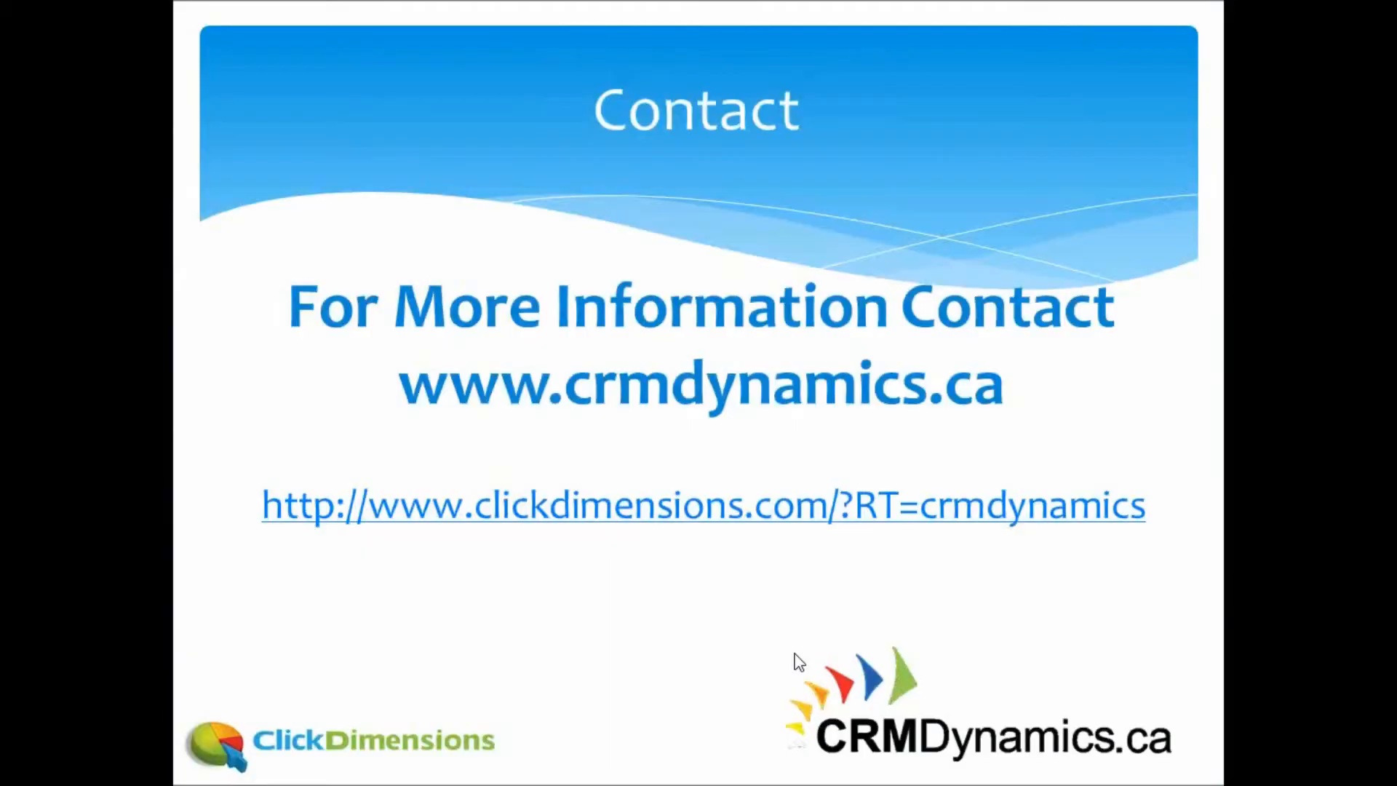